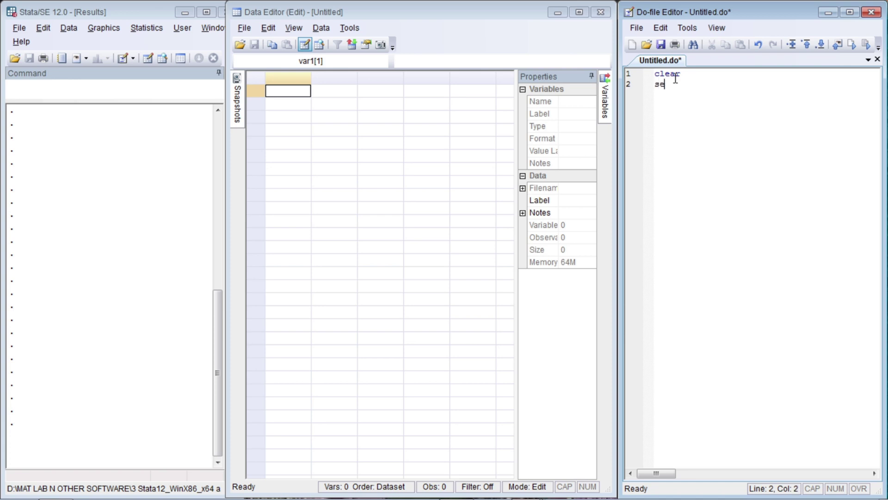
Step: Write 'set obs 12' and 'gen a = runiform()*100', then run the do-file
{"action": "type", "text": "212"}
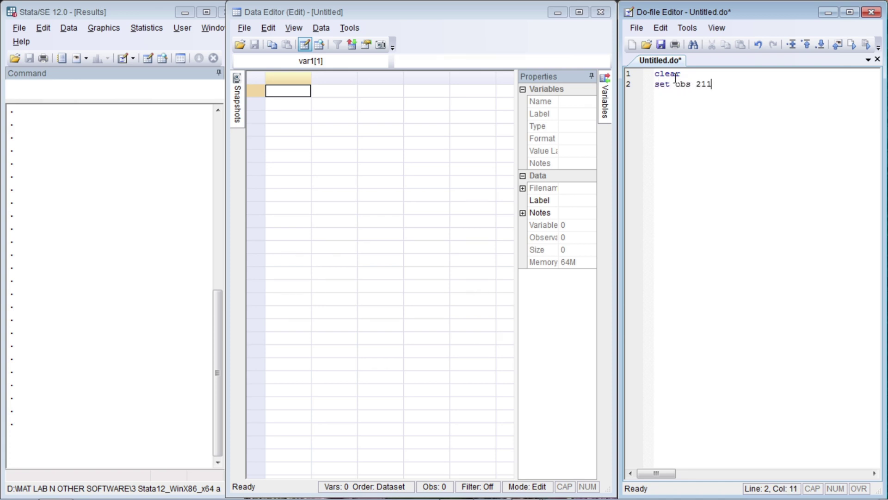
{"action": "key", "text": "BackSpace"}
{"action": "key", "text": "BackSpace"}
{"action": "key", "text": "BackSpace"}
{"action": "type", "text": "12"}
{"action": "key", "text": "Return"}
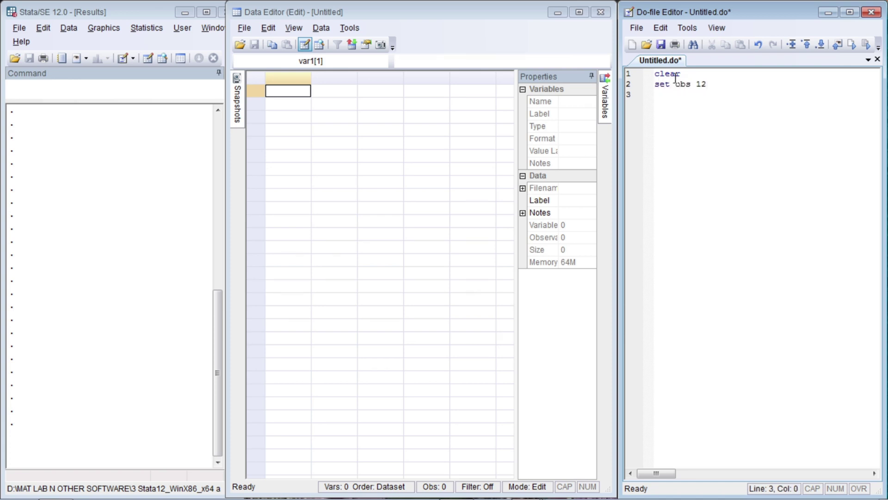
{"action": "type", "text": "gen a = run"}
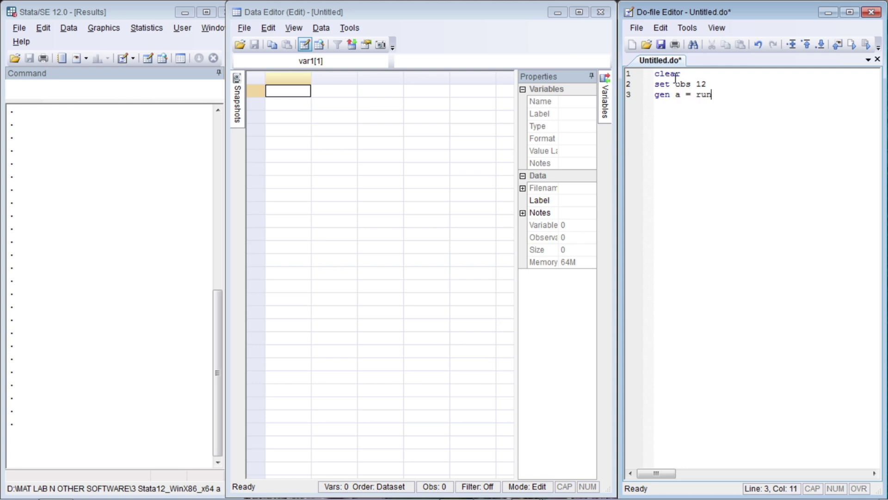
{"action": "type", "text": "iform()*100"}
{"action": "key", "text": "Return"}
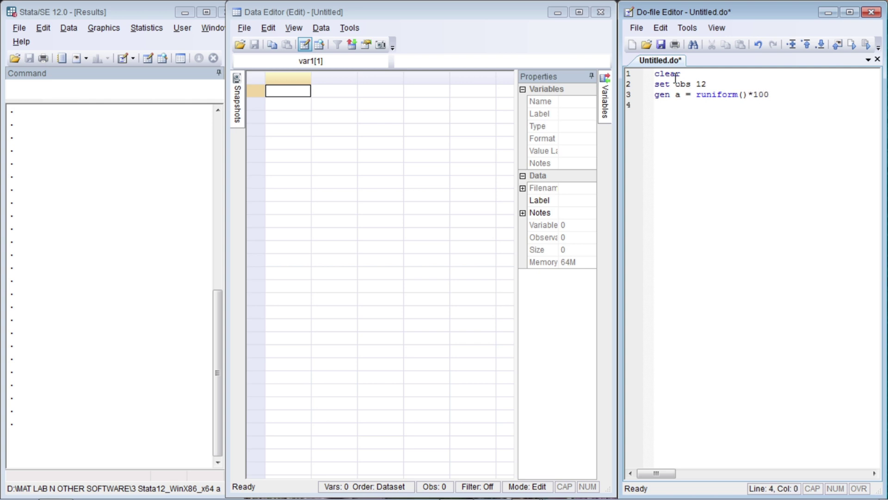
{"action": "key", "text": "ctrl+d"}
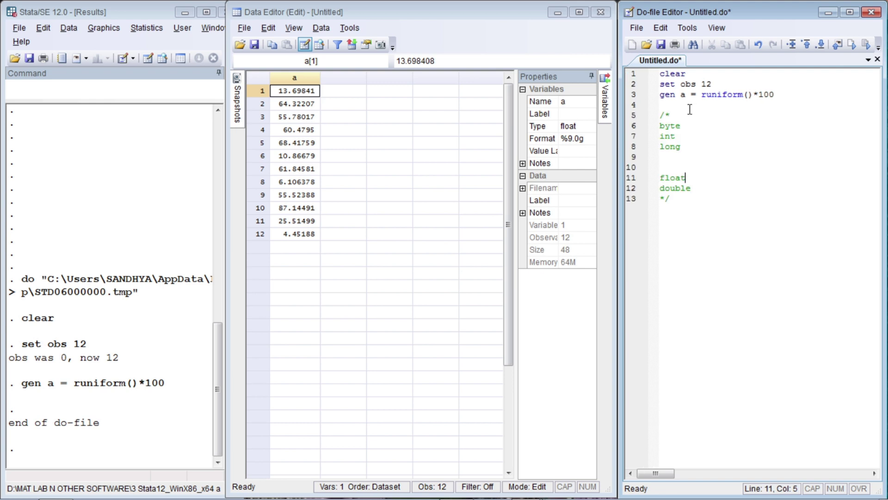
Step: Note 'intger values' beside int and 'both integer and non integer' beside float
{"action": "key", "text": "Up"}
{"action": "key", "text": "Up"}
{"action": "key", "text": "Up"}
{"action": "key", "text": "Up"}
{"action": "type", "text": "intger values"}
{"action": "key", "text": "Down"}
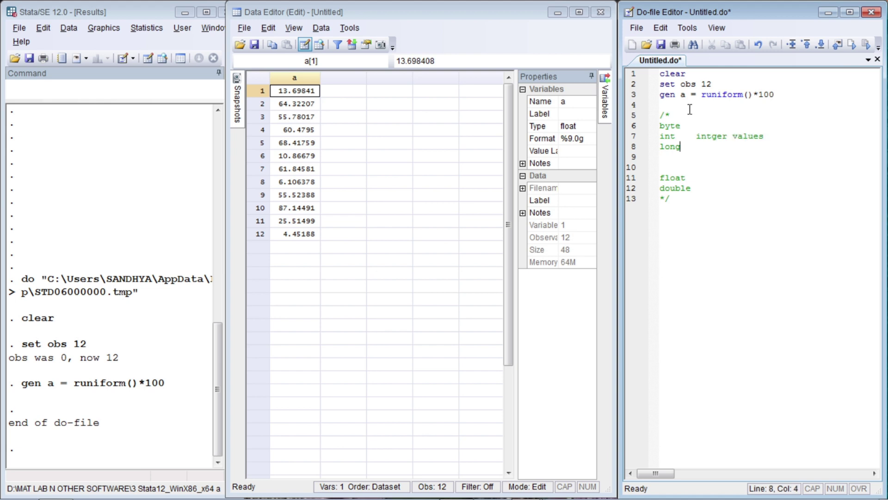
{"action": "key", "text": "Down"}
{"action": "key", "text": "Down"}
{"action": "key", "text": "Down"}
{"action": "key", "text": "End"}
{"action": "type", "text": "both integer and non integer"}
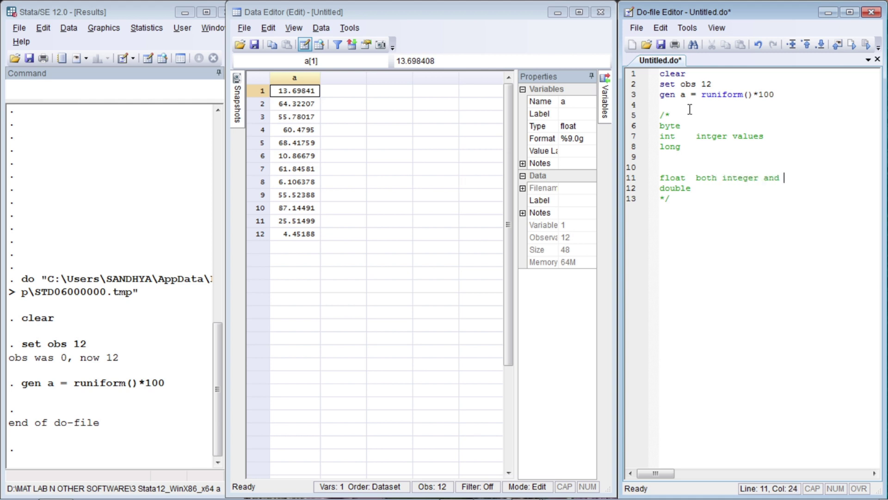
Step: Add blank lines at the end of the do-file and return to the generate line
{"action": "key", "text": "Up"}
{"action": "key", "text": "Up"}
{"action": "key", "text": "Up"}
{"action": "key", "text": "Up"}
{"action": "key", "text": "Up"}
{"action": "key", "text": "Home"}
{"action": "key", "text": "shift+Down"}
{"action": "key", "text": "shift+Down"}
{"action": "key", "text": "shift+Down"}
{"action": "key", "text": "shift+Down"}
{"action": "key", "text": "shift+Down"}
{"action": "key", "text": "shift+Down"}
{"action": "key", "text": "shift+End"}
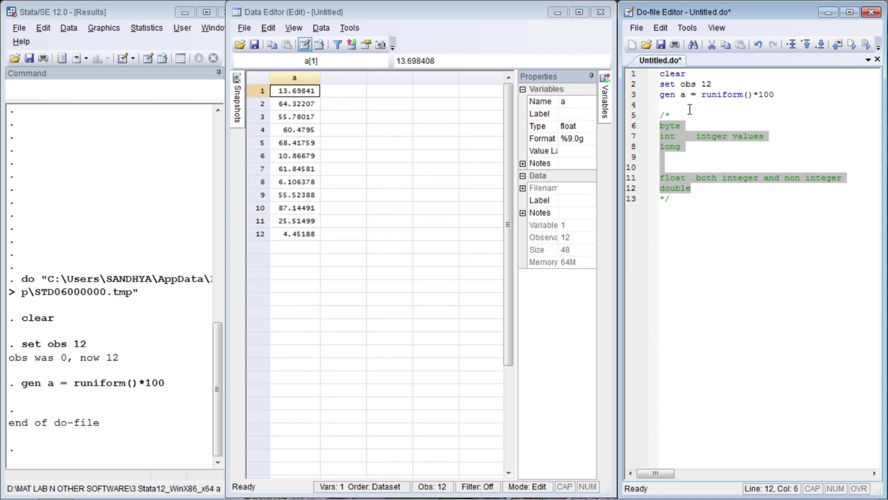
{"action": "key", "text": "Left"}
{"action": "key", "text": "Up"}
{"action": "key", "text": "Up"}
{"action": "key", "text": "ctrl+End"}
{"action": "key", "text": "Return"}
{"action": "key", "text": "Return"}
{"action": "key", "text": "Return"}
{"action": "key", "text": "Return"}
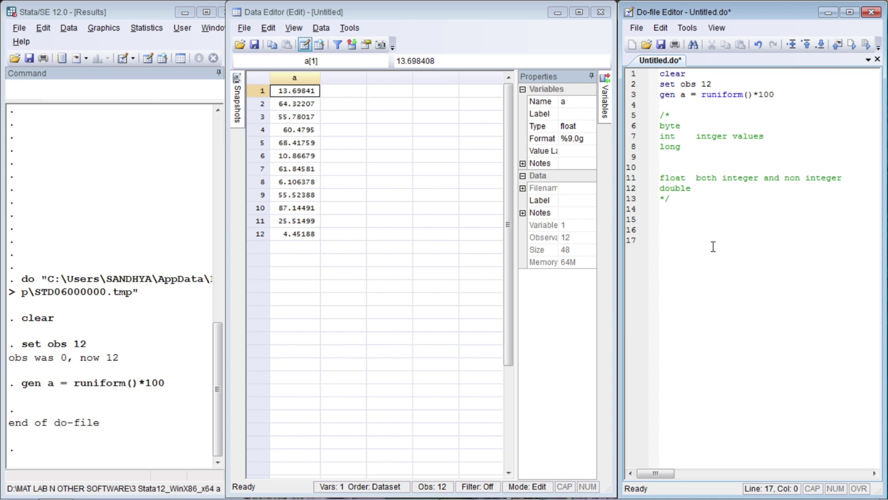
{"action": "key", "text": "ctrl+Home"}
{"action": "key", "text": "Down"}
{"action": "key", "text": "Down"}
Step: Insert byte after gen on line 3 and run the do-file
{"action": "key", "text": "Right"}
{"action": "key", "text": "Right"}
{"action": "type", "text": "byte"}
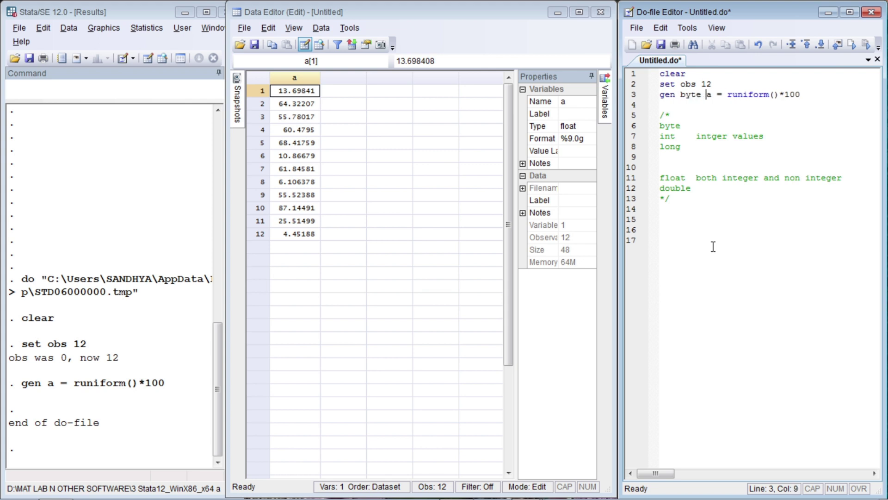
{"action": "key", "text": "ctrl+d"}
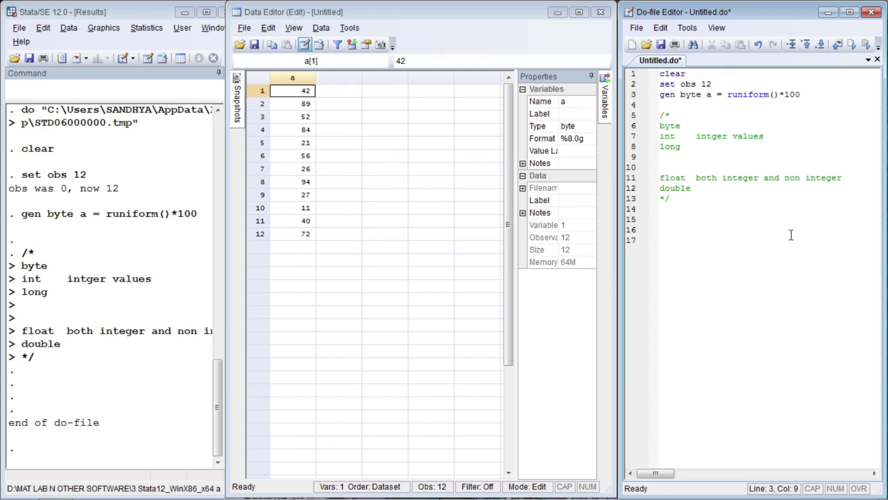
Step: Replace byte with int and rerun, storing a as int
{"action": "double_click", "coordinate": [700, 101]}
{"action": "type", "text": "int"}
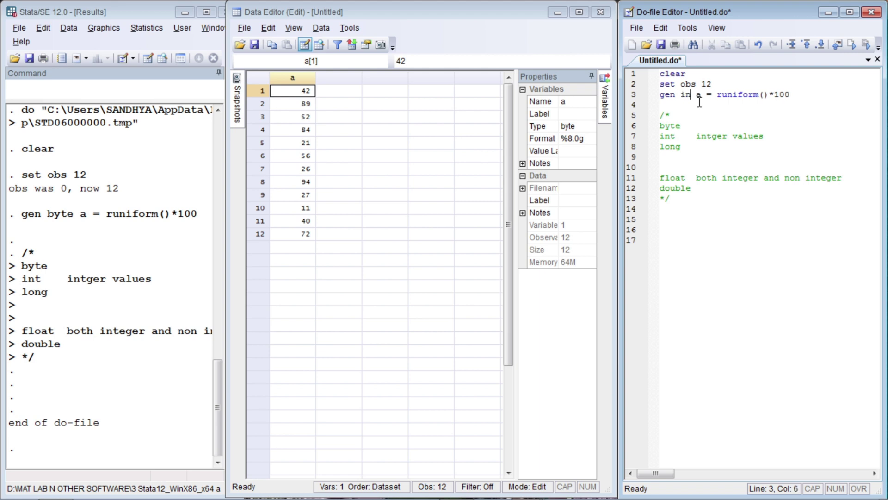
{"action": "key", "text": "ctrl+d"}
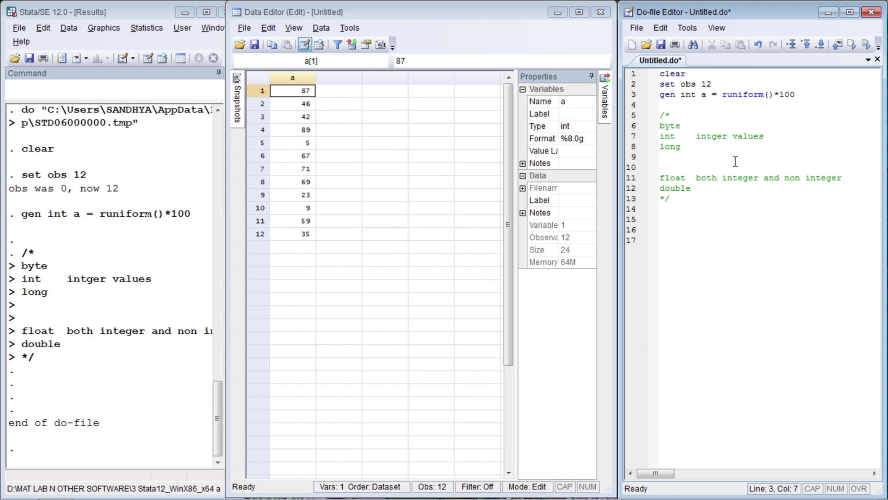
{"action": "key", "text": "ctrl+shift+Left"}
Step: Regenerate a as long, then as float, running the do-file after each
{"action": "type", "text": "long"}
{"action": "key", "text": "ctrl+d"}
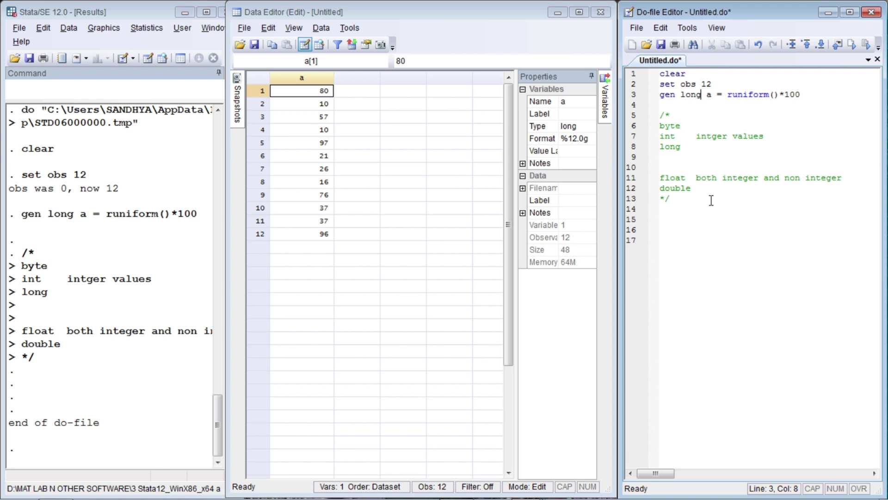
{"action": "key", "text": "shift+Left"}
{"action": "key", "text": "shift+Left"}
{"action": "key", "text": "shift+Left"}
{"action": "key", "text": "shift+Left"}
{"action": "type", "text": "float"}
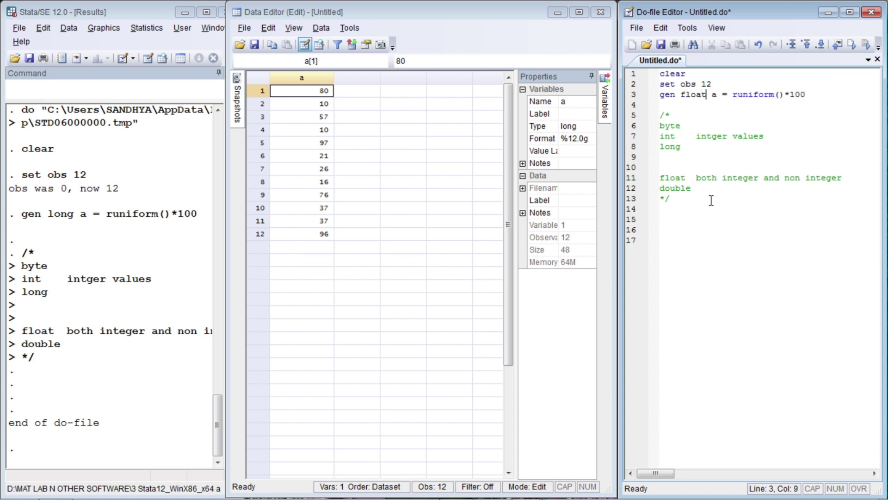
{"action": "key", "text": "ctrl+d"}
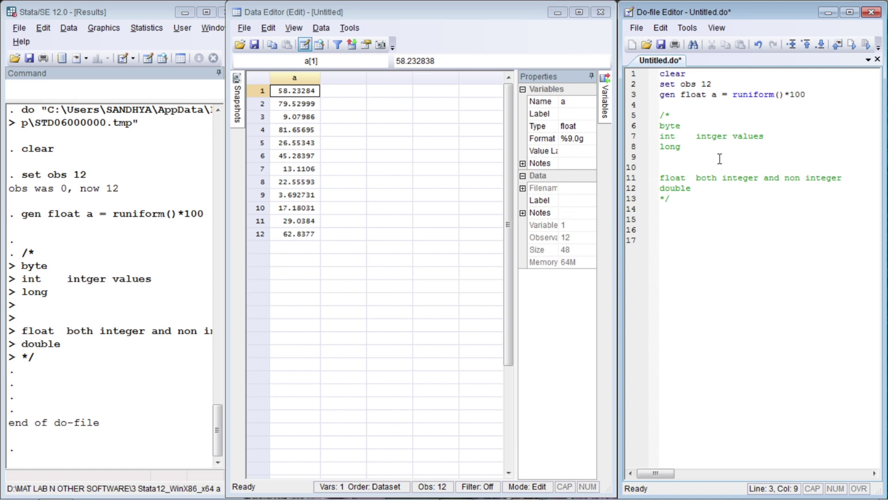
Step: Change the storage type to double and rerun the do-file
{"action": "key", "text": "Down"}
{"action": "key", "text": "Up"}
{"action": "key", "text": "shift+Left"}
{"action": "key", "text": "shift+Left"}
{"action": "key", "text": "shift+Left"}
{"action": "key", "text": "shift+Left"}
{"action": "key", "text": "shift+Left"}
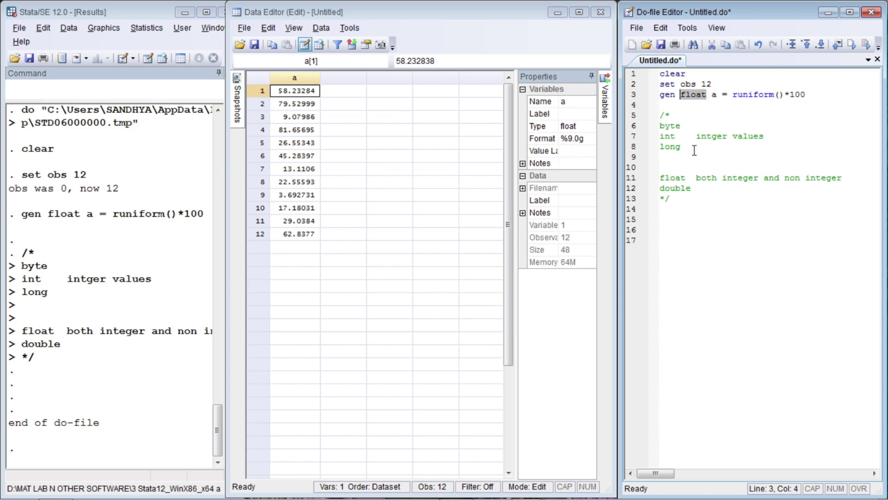
{"action": "type", "text": "double"}
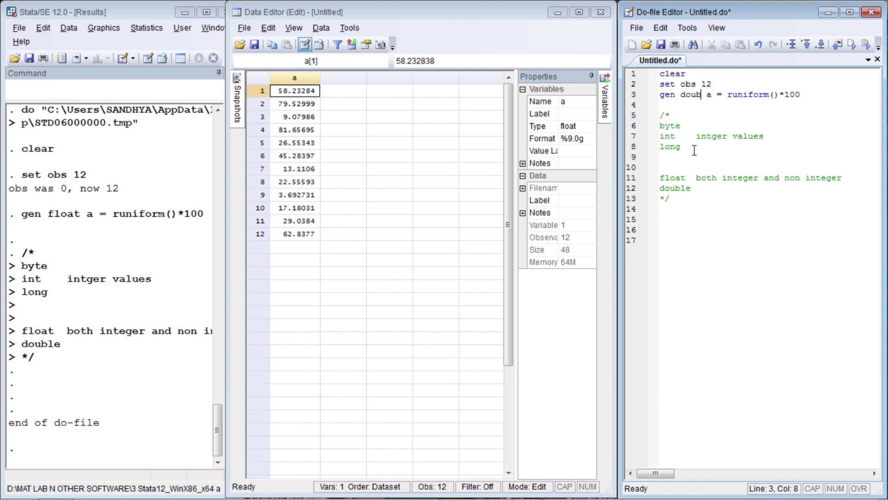
{"action": "key", "text": "ctrl+d"}
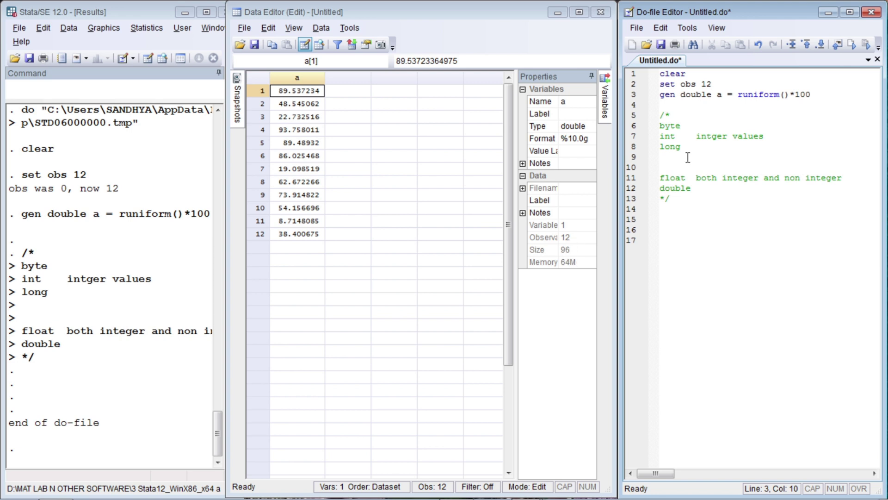
Step: Store a as byte and run, then raise the multiplier to 1000 and rerun
{"action": "left_click", "coordinate": [716, 149]}
{"action": "key", "text": "Up"}
{"action": "key", "text": "Up"}
{"action": "key", "text": "Up"}
{"action": "key", "text": "Up"}
{"action": "key", "text": "Up"}
{"action": "key", "text": "Left"}
{"action": "key", "text": "Left"}
{"action": "key", "text": "Left"}
{"action": "key", "text": "Left"}
{"action": "key", "text": "Left"}
{"action": "key", "text": "Left"}
{"action": "key", "text": "Left"}
{"action": "key", "text": "Left"}
{"action": "key", "text": "Left"}
{"action": "key", "text": "Left"}
{"action": "key", "text": "shift+Left"}
{"action": "key", "text": "shift+Left"}
{"action": "key", "text": "shift+Left"}
{"action": "key", "text": "shift+Left"}
{"action": "key", "text": "shift+Left"}
{"action": "key", "text": "shift+Left"}
{"action": "key", "text": "shift+Left"}
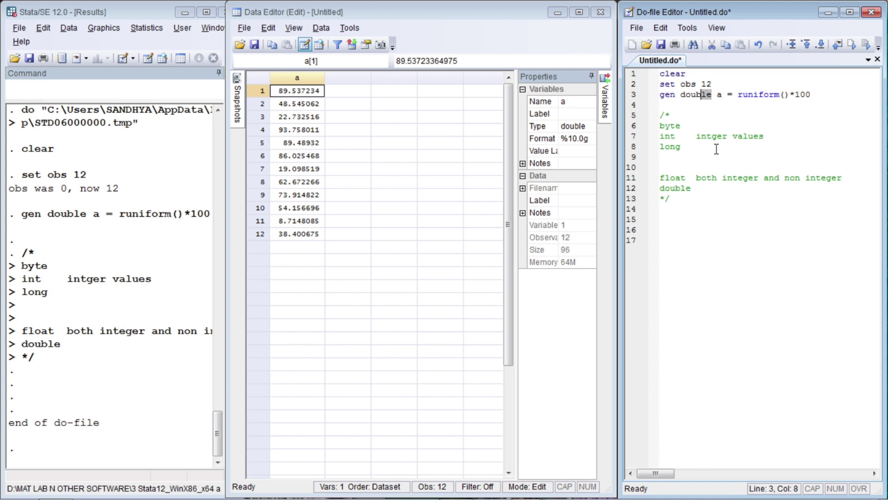
{"action": "key", "text": "shift+Right"}
{"action": "type", "text": "by"}
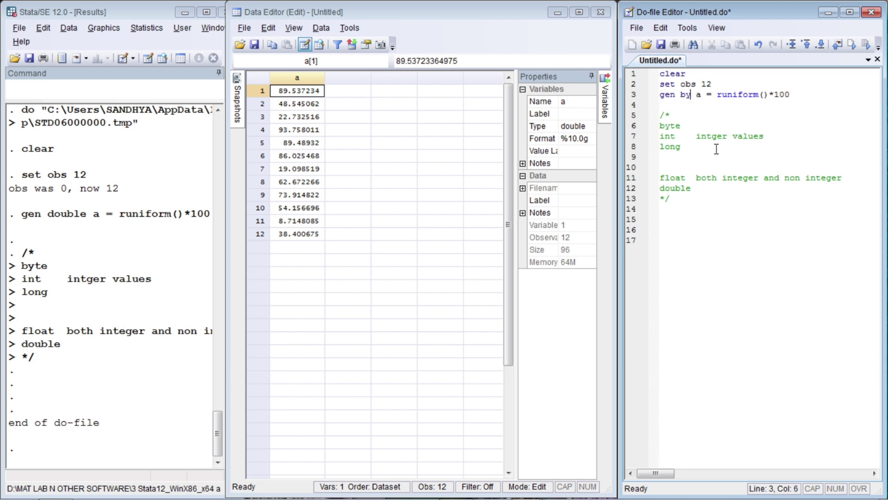
{"action": "type", "text": "te"}
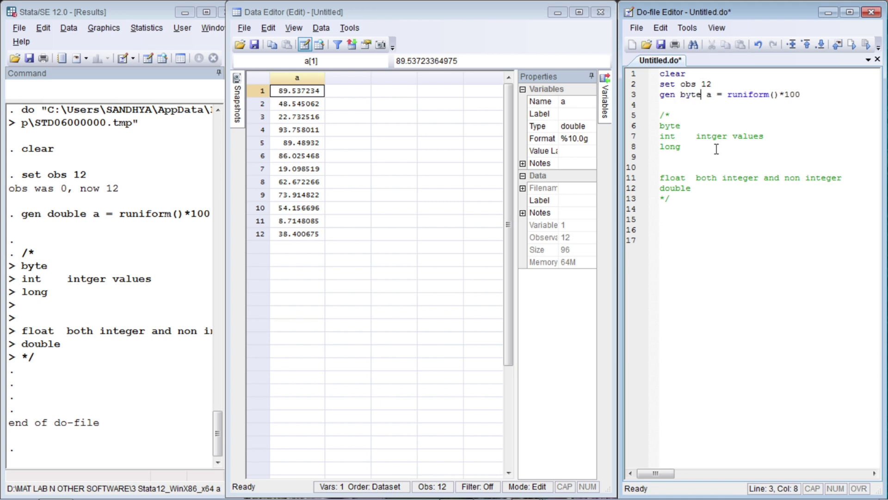
{"action": "key", "text": "ctrl+d"}
{"action": "key", "text": "Right"}
{"action": "key", "text": "Right"}
{"action": "key", "text": "Right"}
{"action": "key", "text": "Right"}
{"action": "key", "text": "Right"}
{"action": "key", "text": "Right"}
{"action": "key", "text": "Right"}
{"action": "key", "text": "Right"}
{"action": "key", "text": "Right"}
{"action": "key", "text": "Right"}
{"action": "key", "text": "Right"}
{"action": "key", "text": "Right"}
{"action": "key", "text": "Right"}
{"action": "key", "text": "Right"}
{"action": "key", "text": "Right"}
{"action": "key", "text": "Right"}
{"action": "key", "text": "Right"}
{"action": "key", "text": "Right"}
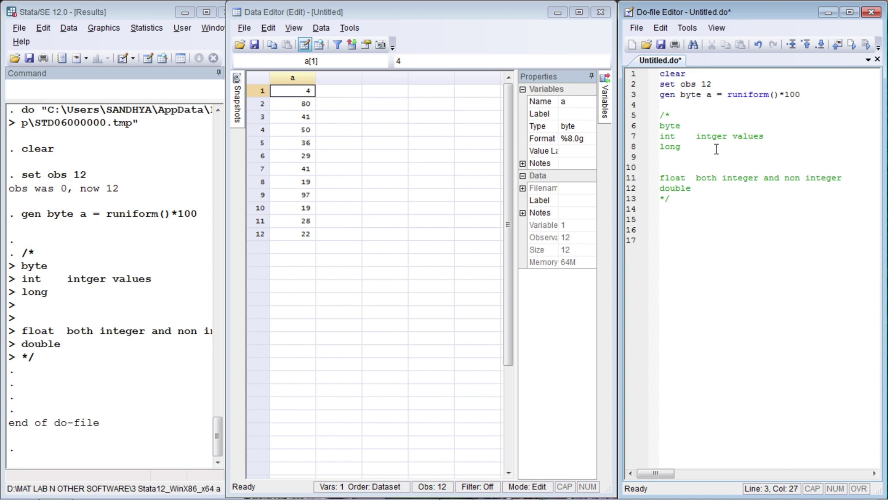
{"action": "type", "text": "0"}
{"action": "key", "text": "ctrl+d"}
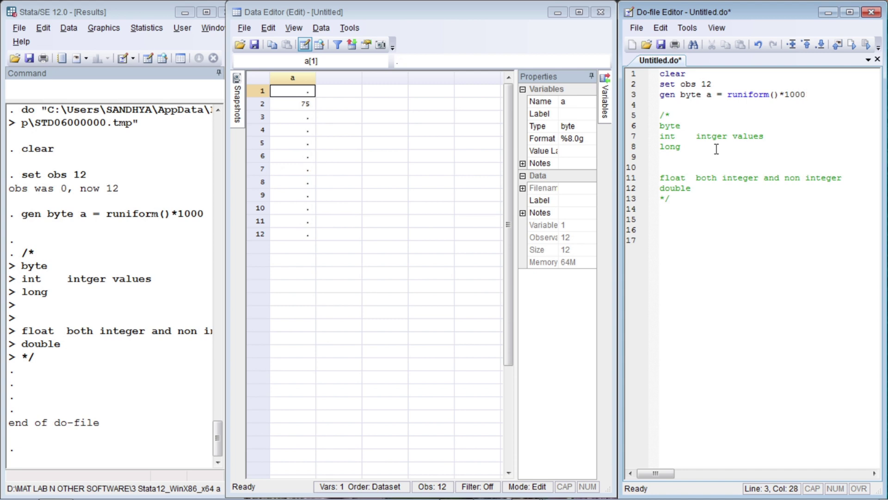
Step: Switch a to int and rerun, then add three more zeros to the multiplier
{"action": "key", "text": "Down"}
{"action": "key", "text": "Up"}
{"action": "key", "text": "Right"}
{"action": "key", "text": "Right"}
{"action": "key", "text": "Right"}
{"action": "key", "text": "Right"}
{"action": "key", "text": "shift+Right"}
{"action": "key", "text": "shift+Right"}
{"action": "key", "text": "shift+Right"}
{"action": "key", "text": "shift+Right"}
{"action": "type", "text": "int"}
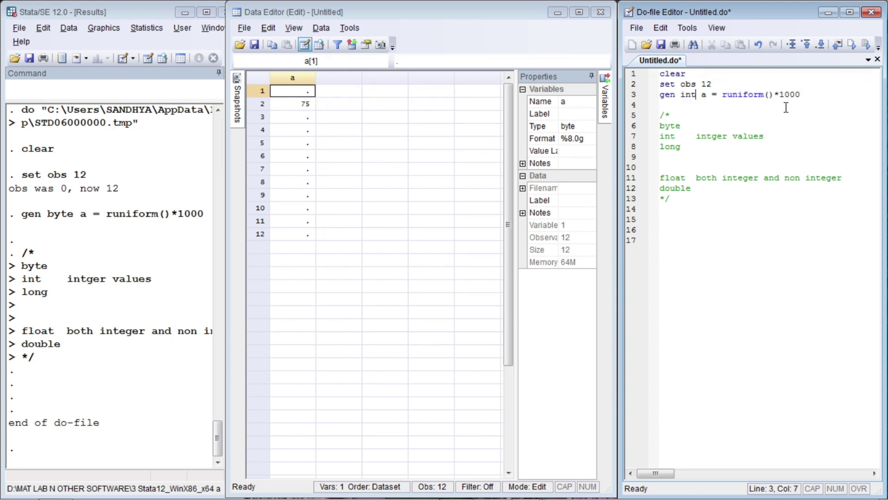
{"action": "key", "text": "ctrl+d"}
{"action": "key", "text": "End"}
{"action": "key", "text": "Left"}
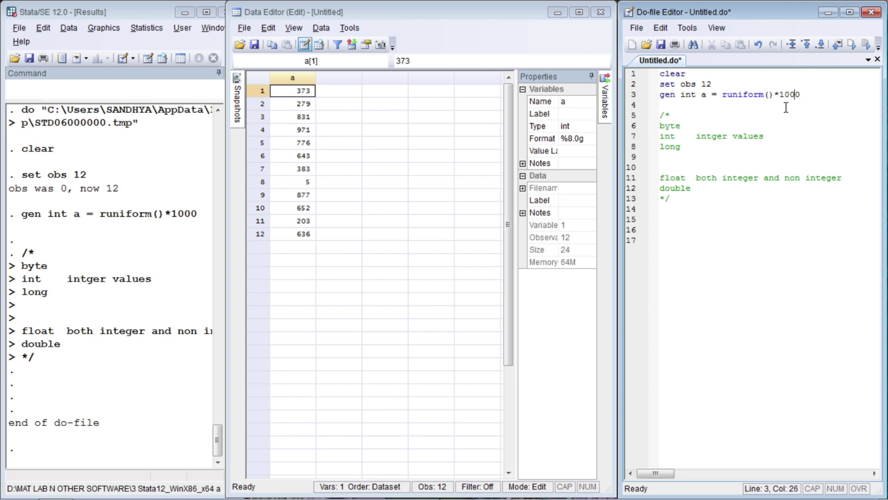
{"action": "key", "text": "Right"}
{"action": "key", "text": "Right"}
{"action": "type", "text": "000"}
{"action": "key", "text": "ctrl+d"}
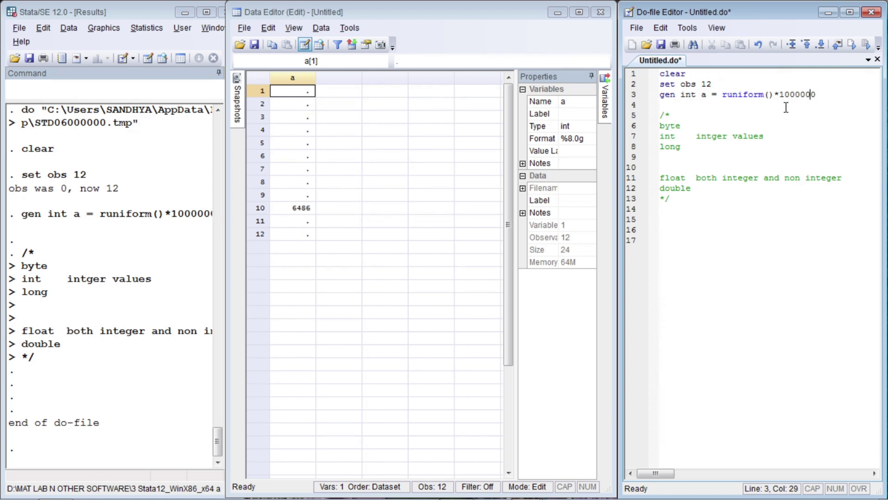
Step: Store a as long and rerun with an even larger multiplier
{"action": "key", "text": "Left"}
{"action": "key", "text": "Left"}
{"action": "key", "text": "Left"}
{"action": "key", "text": "Left"}
{"action": "key", "text": "Left"}
{"action": "key", "text": "Left"}
{"action": "key", "text": "Left"}
{"action": "key", "text": "Left"}
{"action": "key", "text": "Left"}
{"action": "key", "text": "Left"}
{"action": "key", "text": "Left"}
{"action": "key", "text": "Left"}
{"action": "key", "text": "Left"}
{"action": "key", "text": "Left"}
{"action": "key", "text": "Left"}
{"action": "key", "text": "Left"}
{"action": "key", "text": "Left"}
{"action": "key", "text": "Left"}
{"action": "key", "text": "Left"}
{"action": "key", "text": "Left"}
{"action": "key", "text": "shift+Right"}
{"action": "key", "text": "shift+Right"}
{"action": "key", "text": "shift+Right"}
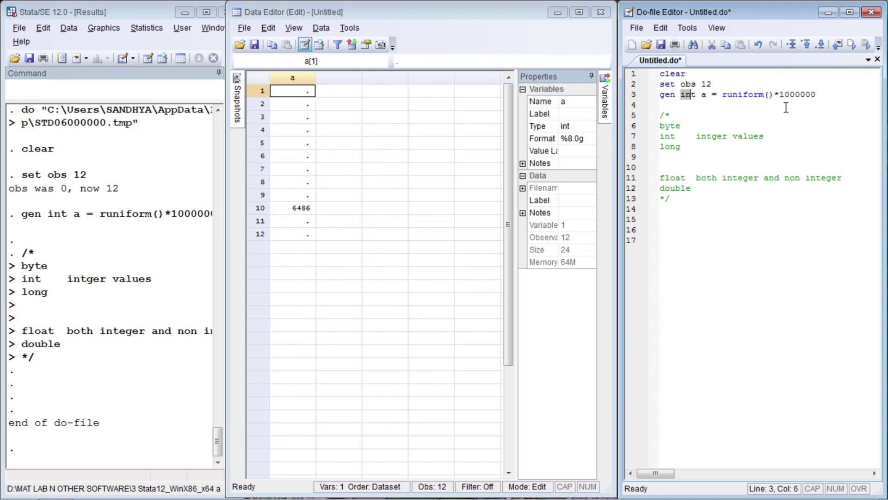
{"action": "type", "text": "long"}
{"action": "key", "text": "ctrl+d"}
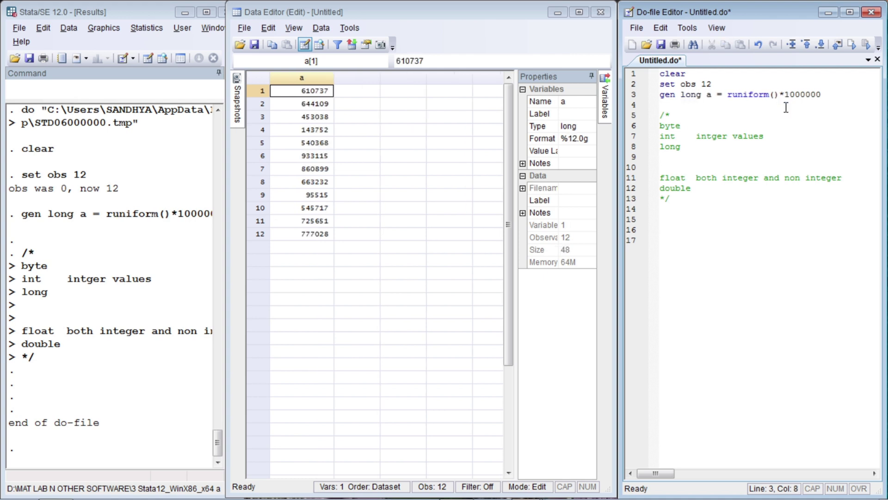
{"action": "key", "text": "End"}
{"action": "type", "text": "00000"}
{"action": "key", "text": "ctrl+d"}
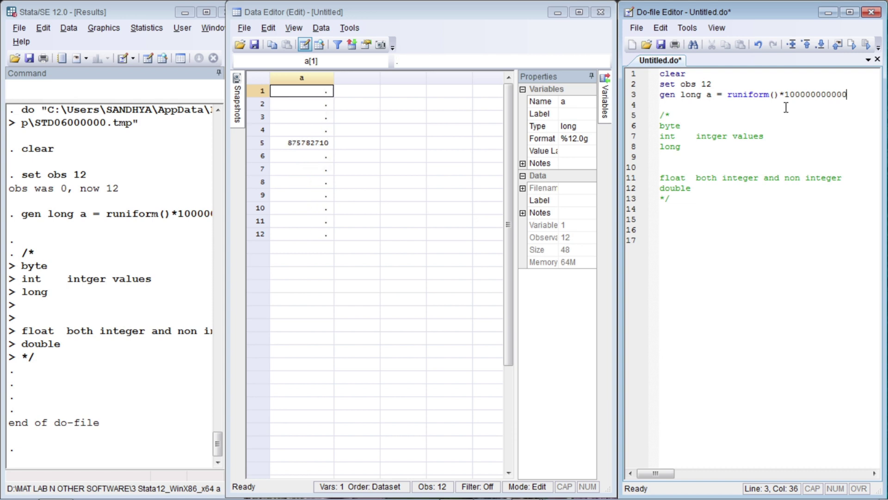
Step: Drop the storage type, start wrapping the expression in round(, and trim the multiplier's zeros
{"action": "left_click", "coordinate": [786, 108]}
{"action": "key", "text": "Up"}
{"action": "key", "text": "Right"}
{"action": "key", "text": "Right"}
{"action": "key", "text": "Right"}
{"action": "key", "text": "Right"}
{"action": "key", "text": "Right"}
{"action": "key", "text": "Right"}
{"action": "key", "text": "BackSpace"}
{"action": "key", "text": "BackSpace"}
{"action": "key", "text": "BackSpace"}
{"action": "key", "text": "BackSpace"}
{"action": "key", "text": "Delete"}
{"action": "key", "text": "Right"}
{"action": "key", "text": "Right"}
{"action": "key", "text": "Right"}
{"action": "key", "text": "Right"}
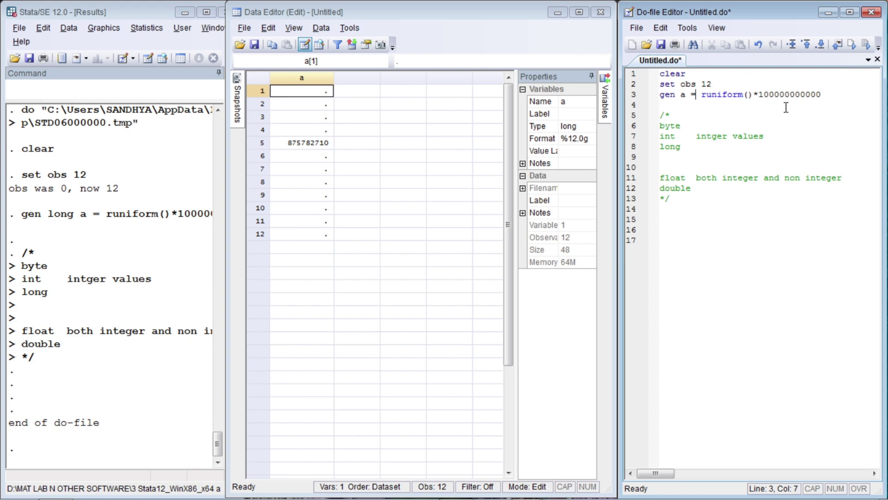
{"action": "type", "text": "roun"}
{"action": "type", "text": "d("}
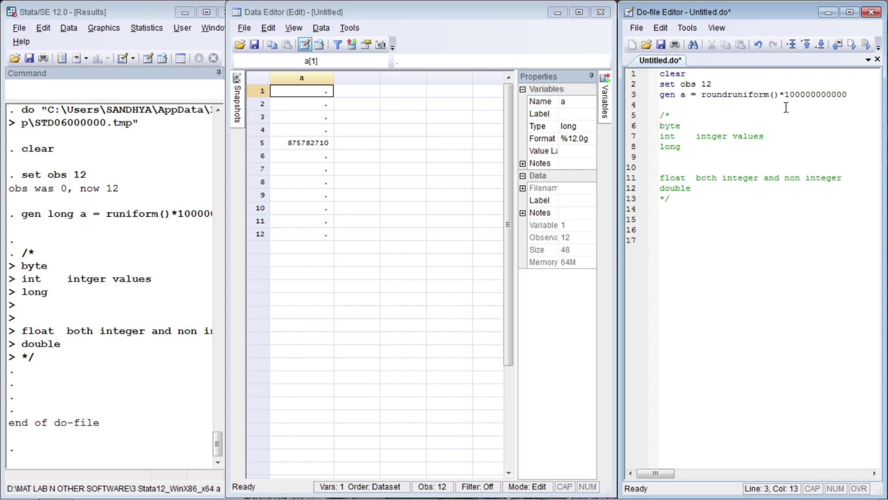
{"action": "key", "text": "ctrl+End"}
{"action": "left_click", "coordinate": [835, 101]}
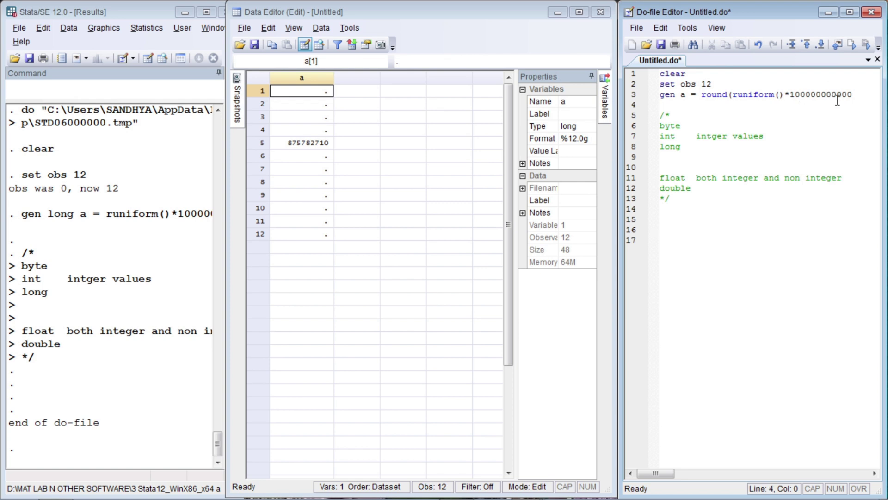
{"action": "left_click", "coordinate": [851, 95]}
{"action": "key", "text": "BackSpace"}
{"action": "key", "text": "BackSpace"}
{"action": "key", "text": "BackSpace"}
{"action": "key", "text": "BackSpace"}
{"action": "key", "text": "BackSpace"}
{"action": "key", "text": "BackSpace"}
{"action": "key", "text": "BackSpace"}
{"action": "key", "text": "BackSpace"}
{"action": "key", "text": "BackSpace"}
Step: Finish 'gen a = round(runiform()*100)', run it, and add 'compress a' on line 14
{"action": "type", "text": ")"}
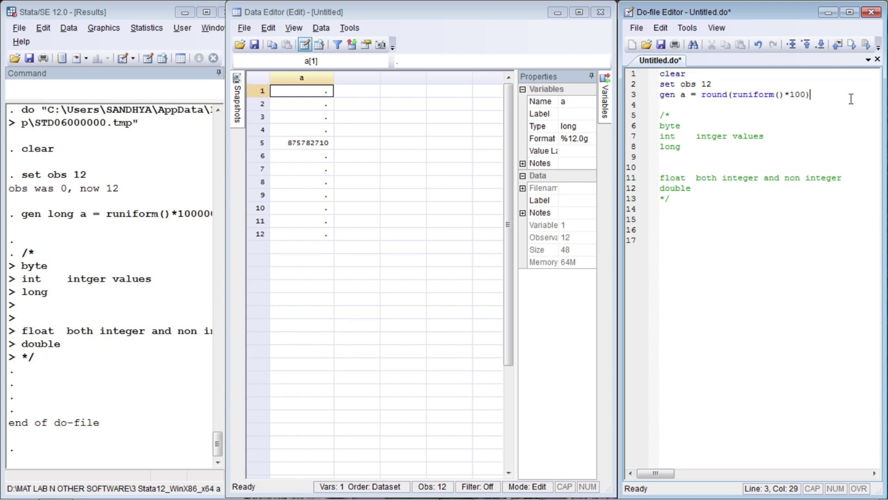
{"action": "key", "text": "Down"}
{"action": "key", "text": "Down"}
{"action": "key", "text": "Down"}
{"action": "key", "text": "Down"}
{"action": "key", "text": "Down"}
{"action": "key", "text": "Down"}
{"action": "key", "text": "Down"}
{"action": "key", "text": "Down"}
{"action": "key", "text": "Down"}
{"action": "key", "text": "Down"}
{"action": "key", "text": "Down"}
{"action": "key", "text": "ctrl+d"}
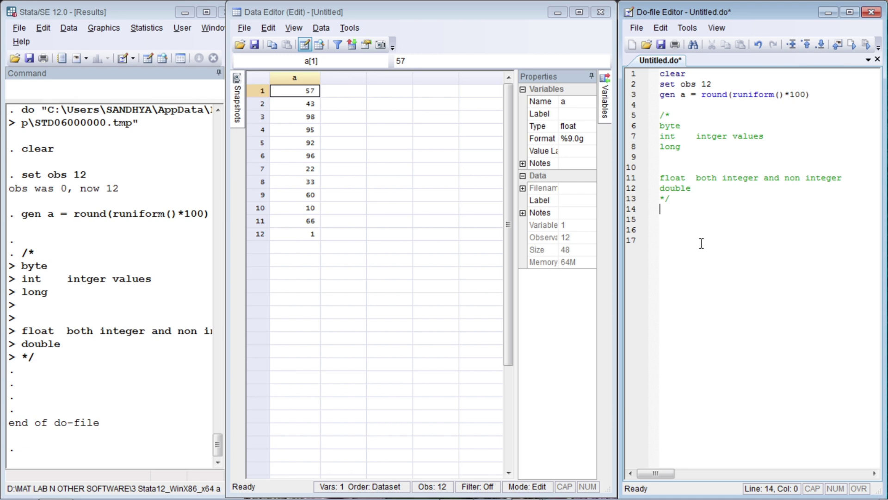
{"action": "type", "text": "compress a"}
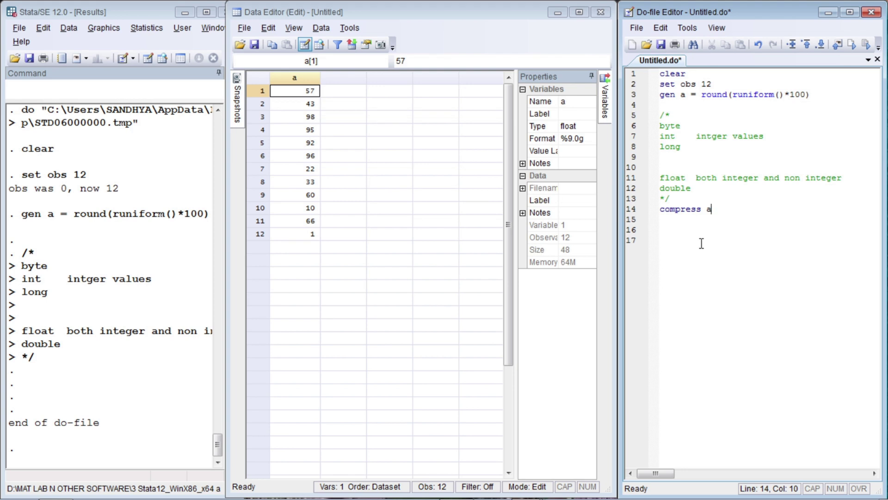
Step: Run the do-file so compress turns a into byte, then start 'format %' on line 16
{"action": "key", "text": "ctrl+d"}
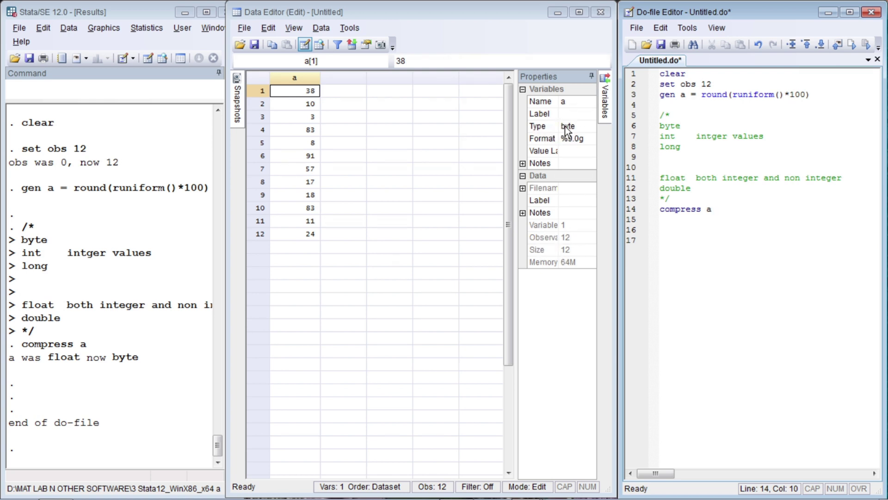
{"action": "key", "text": "Return"}
{"action": "key", "text": "Return"}
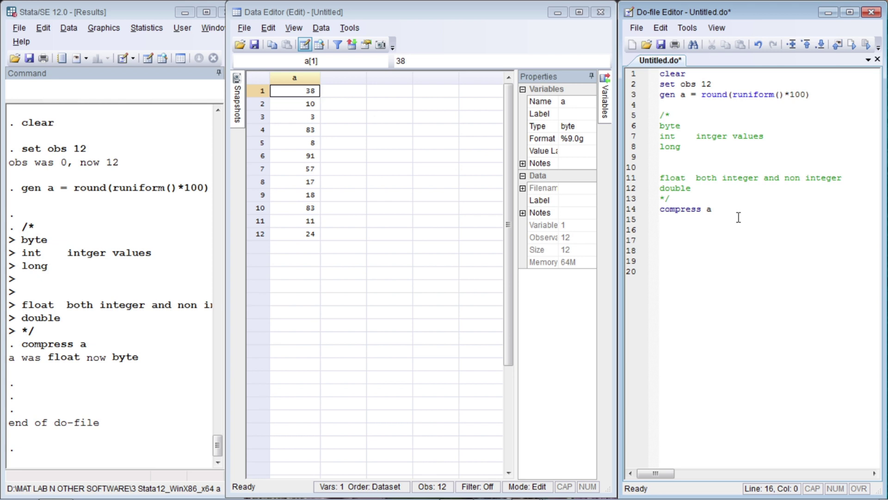
{"action": "type", "text": "format a %"}
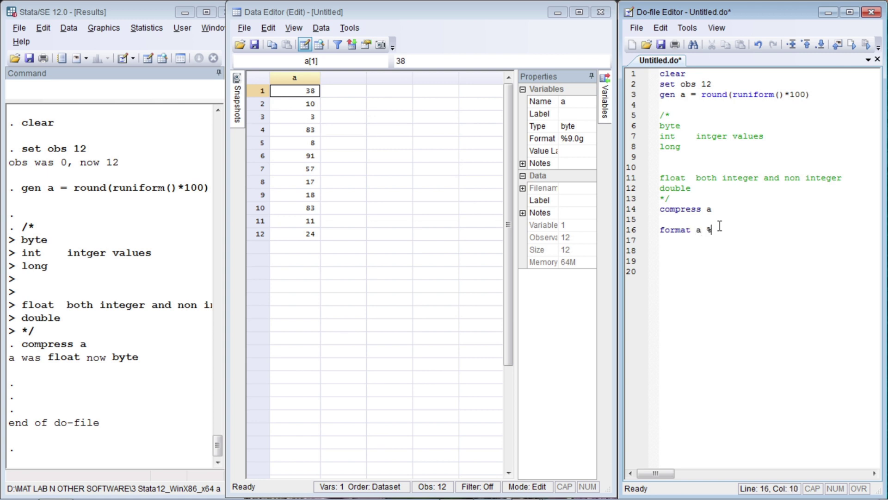
Step: Write 'format a %5.0g' on line 16 and run the do-file
{"action": "type", "text": "5.0g"}
{"action": "left_click", "coordinate": [720, 224]}
{"action": "key", "text": "Left"}
{"action": "key", "text": "ctrl+d"}
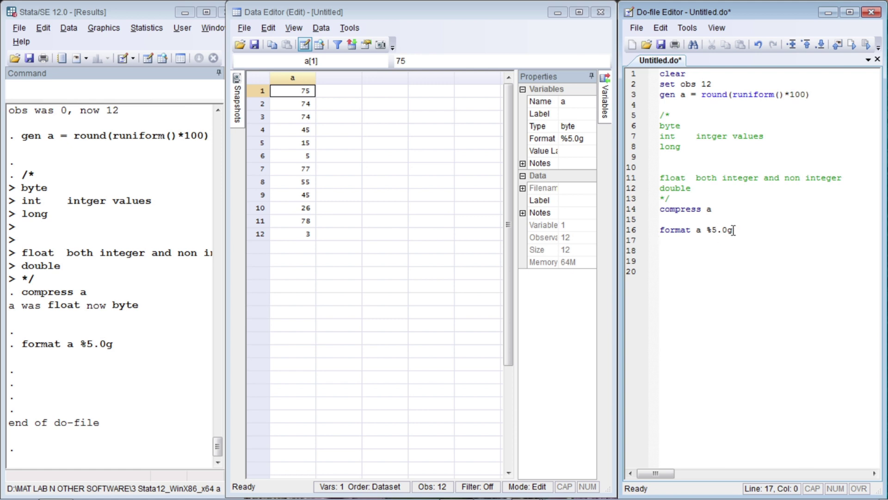
Step: Write 'format %9.2g a' on line 17
{"action": "type", "text": "format %9.2"}
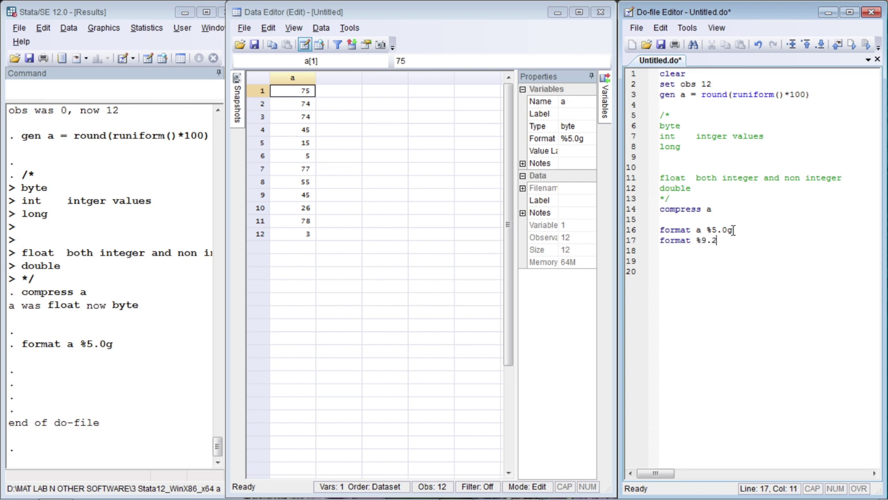
{"action": "type", "text": "g a"}
Step: Run the %9.2g line and add a // comment calling it the general format
{"action": "key", "text": "ctrl+d"}
{"action": "key", "text": "Left"}
{"action": "key", "text": "Left"}
{"action": "key", "text": "Left"}
{"action": "key", "text": "Left"}
{"action": "key", "text": "Left"}
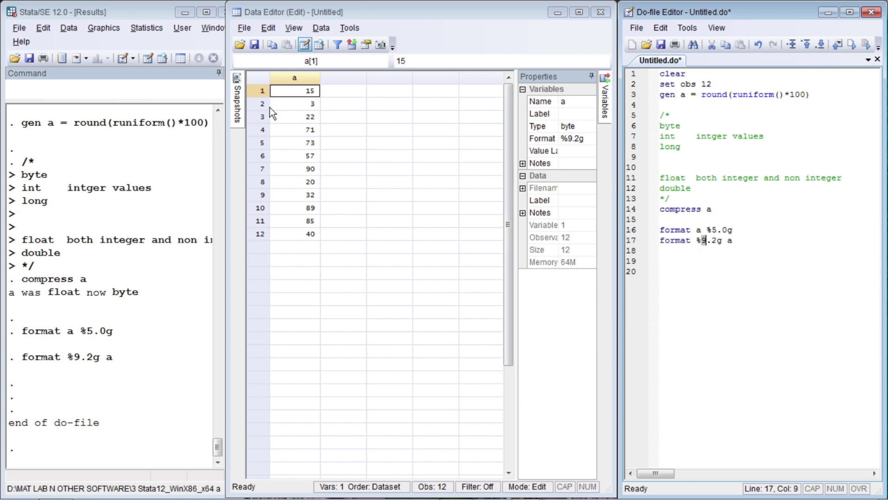
{"action": "key", "text": "Right"}
{"action": "key", "text": "Right"}
{"action": "key", "text": "Right"}
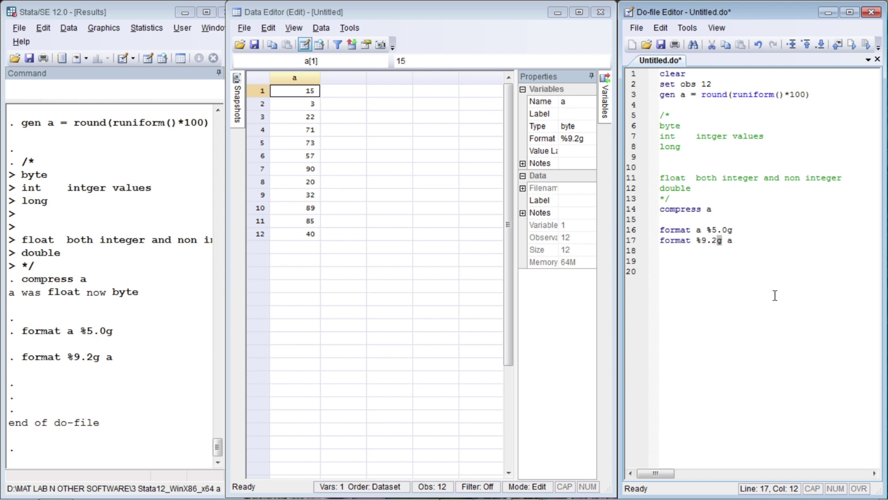
{"action": "key", "text": "Left"}
{"action": "key", "text": "Right"}
{"action": "key", "text": "Right"}
{"action": "key", "text": "Right"}
{"action": "type", "text": "//"}
{"action": "key", "text": "ctrl+v"}
Step: Make the format left-aligned as %-9.2g and rerun the do-file
{"action": "key", "text": "Up"}
{"action": "key", "text": "Right"}
{"action": "key", "text": "Right"}
{"action": "key", "text": "Right"}
{"action": "key", "text": "Right"}
{"action": "key", "text": "Right"}
{"action": "key", "text": "Right"}
{"action": "key", "text": "Right"}
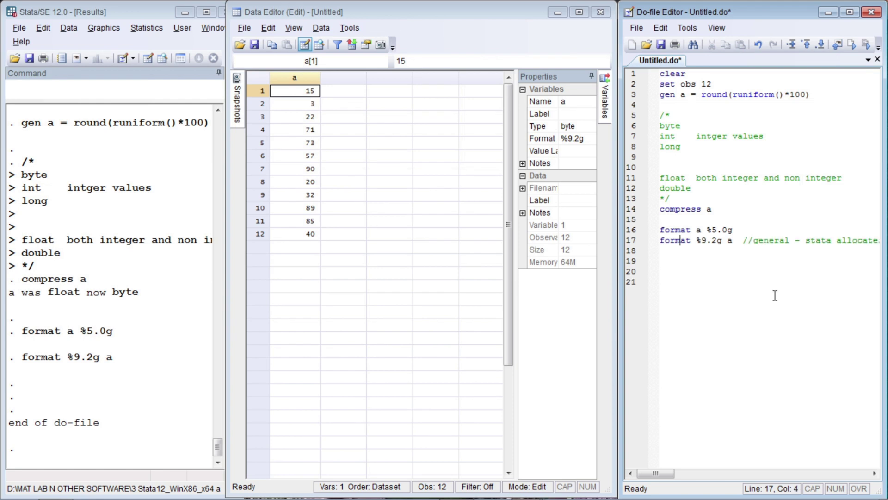
{"action": "type", "text": "-"}
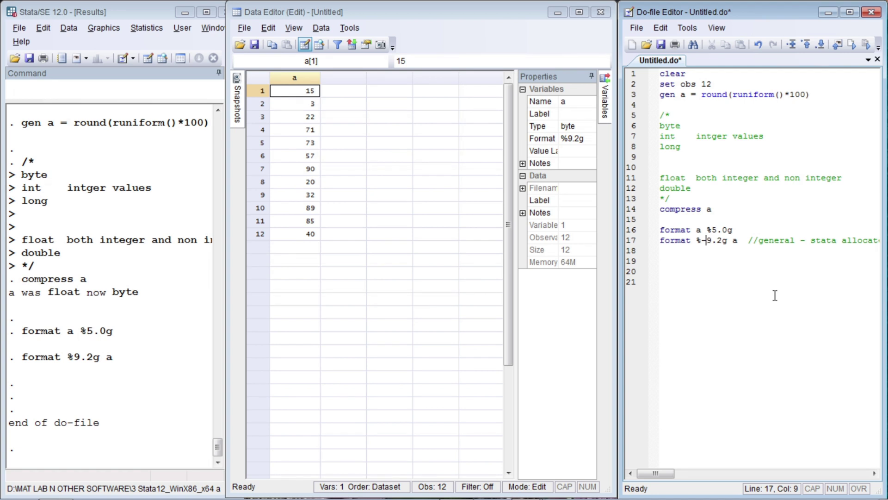
{"action": "key", "text": "BackSpace"}
{"action": "key", "text": "ctrl+d"}
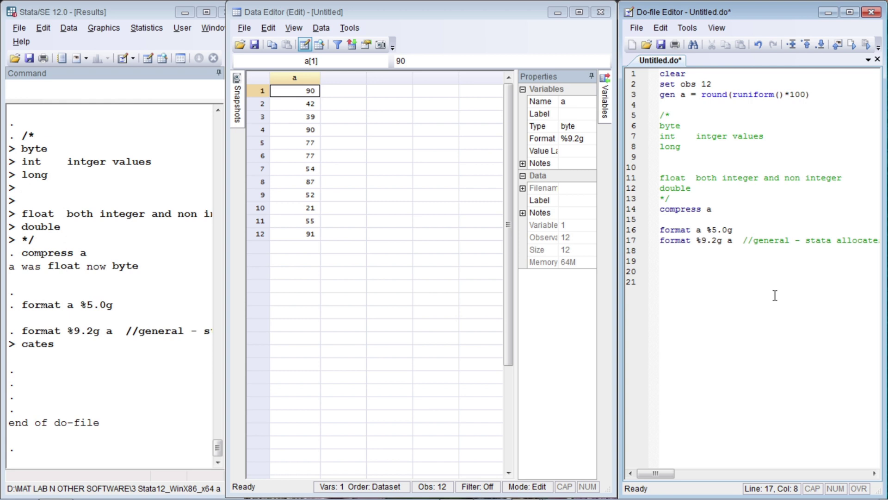
{"action": "type", "text": "-"}
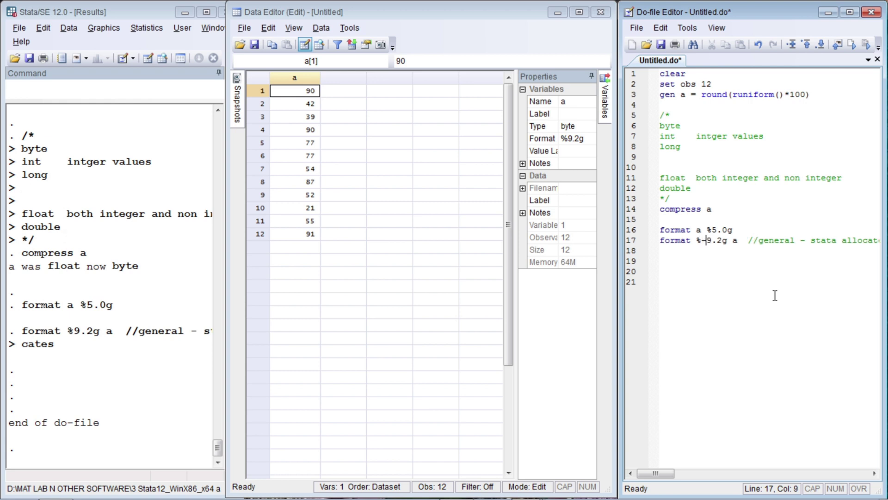
{"action": "key", "text": "ctrl+d"}
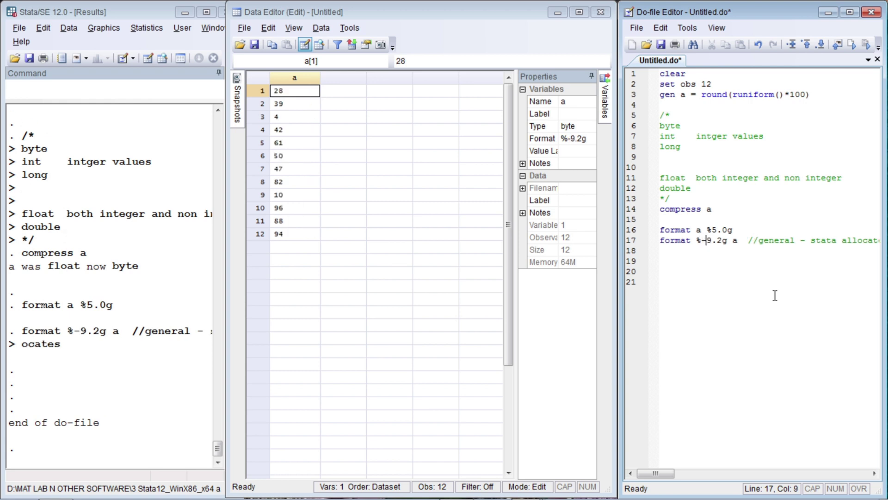
Step: Start a fixed-format line 'format %9.2 f' on line 19
{"action": "key", "text": "Down"}
{"action": "key", "text": "Return"}
{"action": "type", "text": "format %9."}
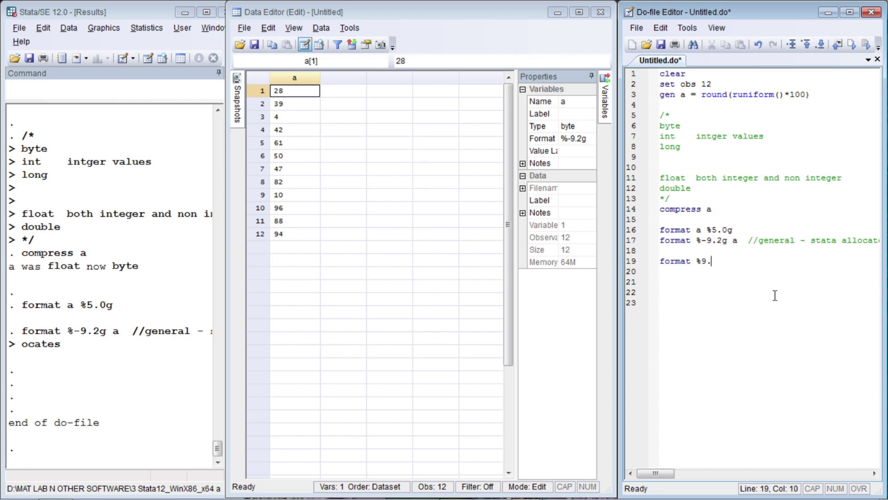
{"action": "type", "text": "2 f"}
Step: Correct line 19 to 'format %9.2f a', run, then widen it to %12.2f and rerun
{"action": "key", "text": "ctrl+d"}
{"action": "key", "text": "BackSpace"}
{"action": "key", "text": "BackSpace"}
{"action": "type", "text": "f a"}
{"action": "key", "text": "ctrl+d"}
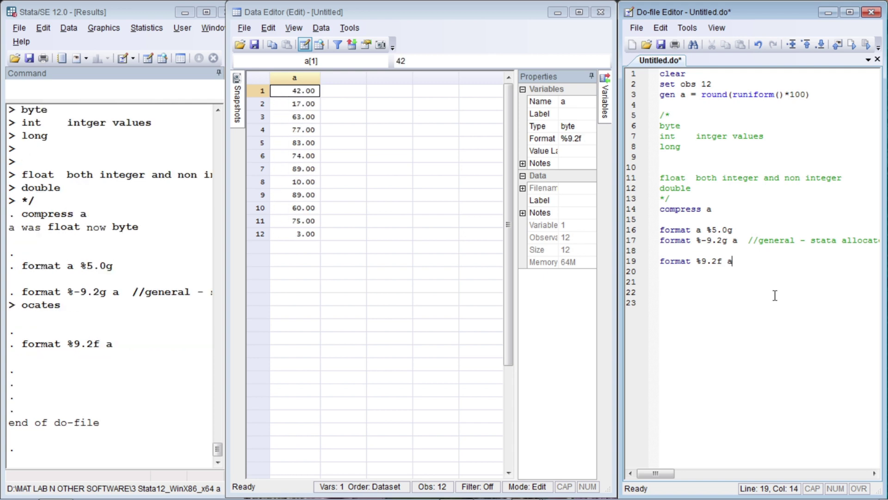
{"action": "key", "text": "Left"}
{"action": "key", "text": "Left"}
{"action": "key", "text": "Left"}
{"action": "key", "text": "Left"}
{"action": "key", "text": "Left"}
{"action": "key", "text": "Left"}
{"action": "key", "text": "Delete"}
{"action": "type", "text": "12"}
{"action": "key", "text": "ctrl+d"}
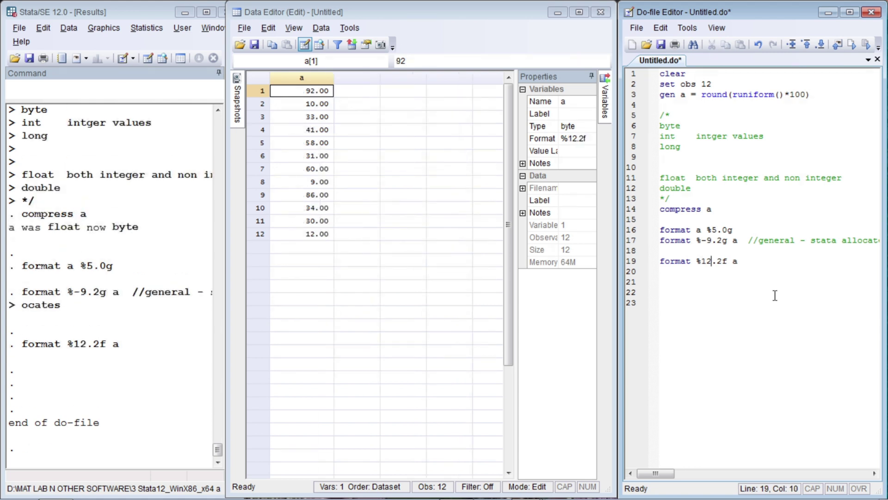
Step: Delete round from the expression generating a on line 3
{"action": "key", "text": "Up"}
{"action": "key", "text": "Up"}
{"action": "key", "text": "Up"}
{"action": "key", "text": "Up"}
{"action": "key", "text": "Up"}
{"action": "key", "text": "Up"}
{"action": "key", "text": "Up"}
{"action": "key", "text": "Up"}
{"action": "key", "text": "Up"}
{"action": "key", "text": "Up"}
{"action": "key", "text": "Up"}
{"action": "key", "text": "Up"}
{"action": "key", "text": "Up"}
{"action": "key", "text": "Up"}
{"action": "key", "text": "Up"}
{"action": "key", "text": "Up"}
{"action": "key", "text": "Right"}
{"action": "key", "text": "Right"}
{"action": "key", "text": "Right"}
{"action": "key", "text": "BackSpace"}
{"action": "key", "text": "BackSpace"}
{"action": "key", "text": "BackSpace"}
{"action": "key", "text": "BackSpace"}
{"action": "key", "text": "BackSpace"}
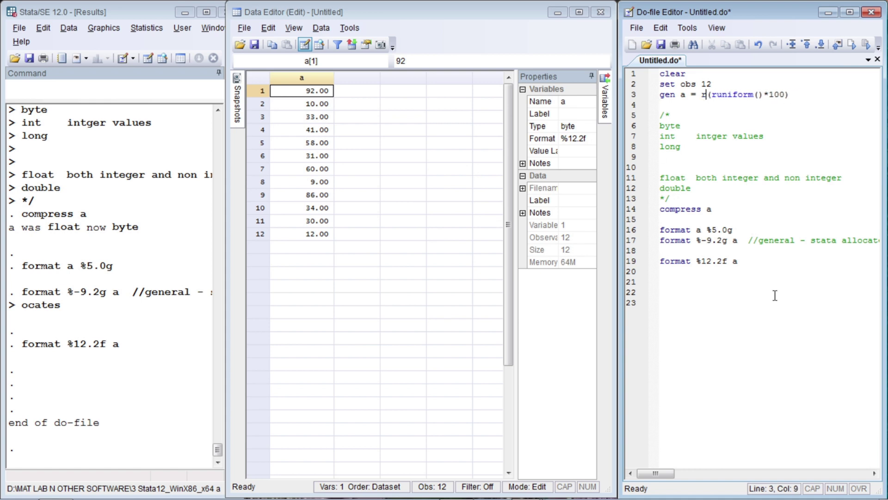
Step: Rerun the do-file for non-integer a, then add 'table a' on line 21 and rerun
{"action": "key", "text": "ctrl+d"}
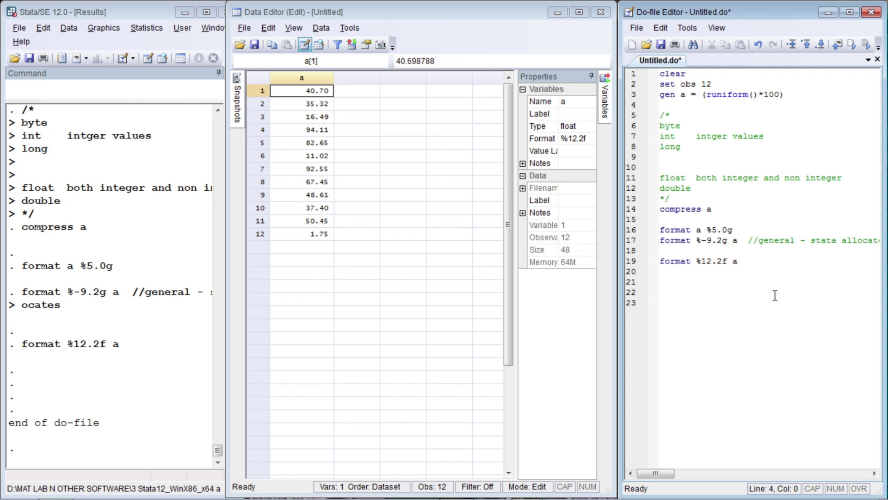
{"action": "left_click", "coordinate": [719, 284]}
{"action": "type", "text": "table a"}
{"action": "key", "text": "ctrl+d"}
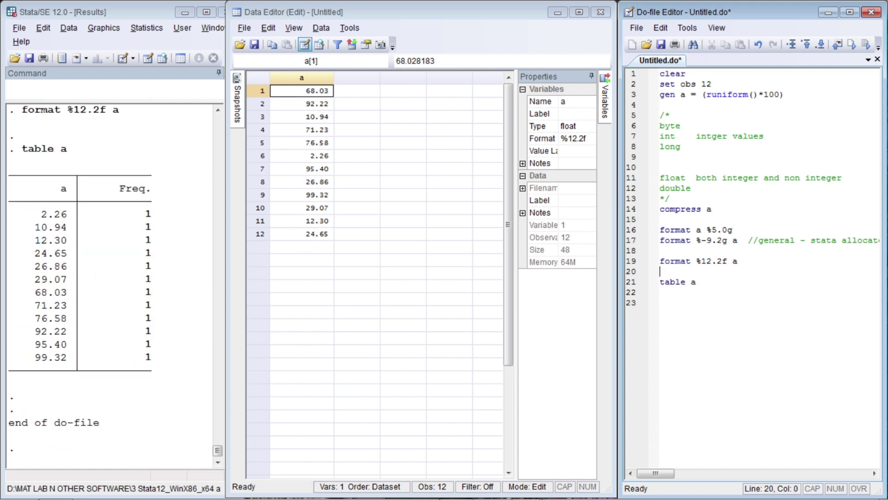
Step: Change line 19's format to %12.2g and run the do-file
{"action": "left_click", "coordinate": [733, 261]}
{"action": "key", "text": "Left"}
{"action": "key", "text": "BackSpace"}
{"action": "type", "text": "g"}
{"action": "key", "text": "ctrl+d"}
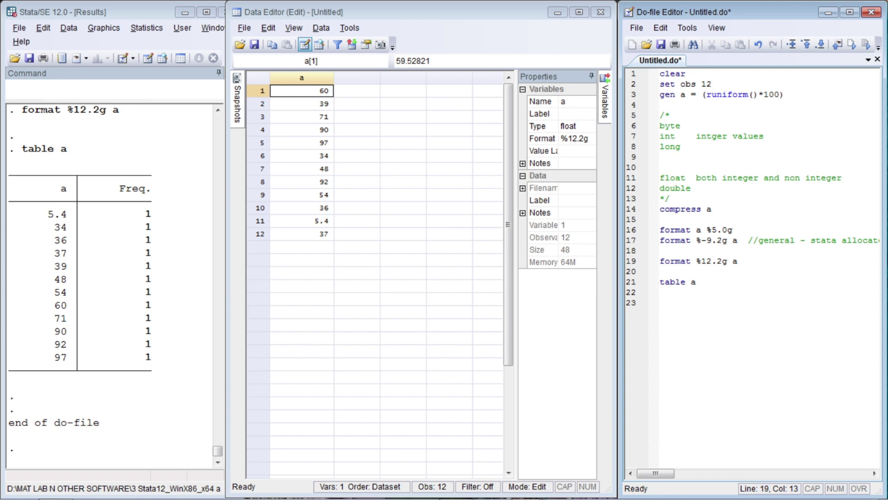
Step: Switch the format back to %12.2f and rerun
{"action": "left_click", "coordinate": [660, 272]}
{"action": "left_click", "coordinate": [674, 261]}
{"action": "key", "text": "End"}
{"action": "key", "text": "Down"}
{"action": "key", "text": "Up"}
{"action": "key", "text": "Up"}
{"action": "key", "text": "End"}
{"action": "key", "text": "Left"}
{"action": "key", "text": "shift+Left"}
{"action": "type", "text": "f"}
{"action": "key", "text": "ctrl+d"}
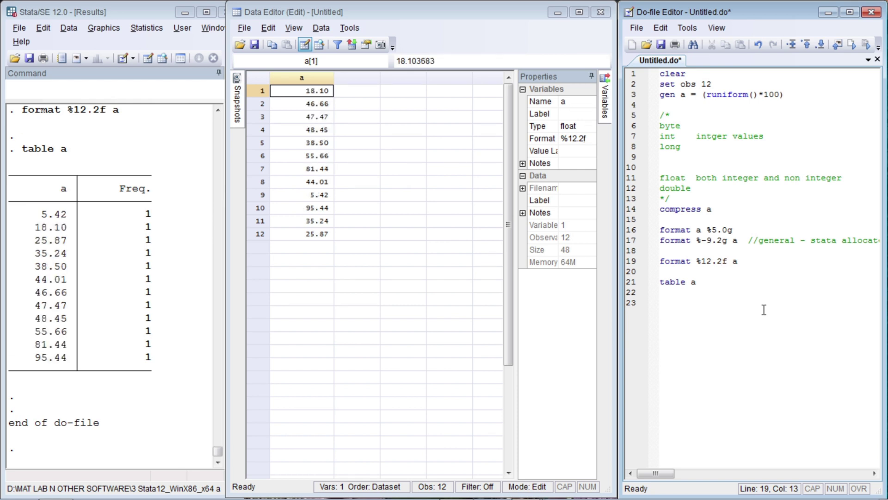
Step: Set the format to %12.4f for four decimals and rerun
{"action": "key", "text": "Left"}
{"action": "key", "text": "shift+Left"}
{"action": "type", "text": "4"}
{"action": "key", "text": "ctrl+d"}
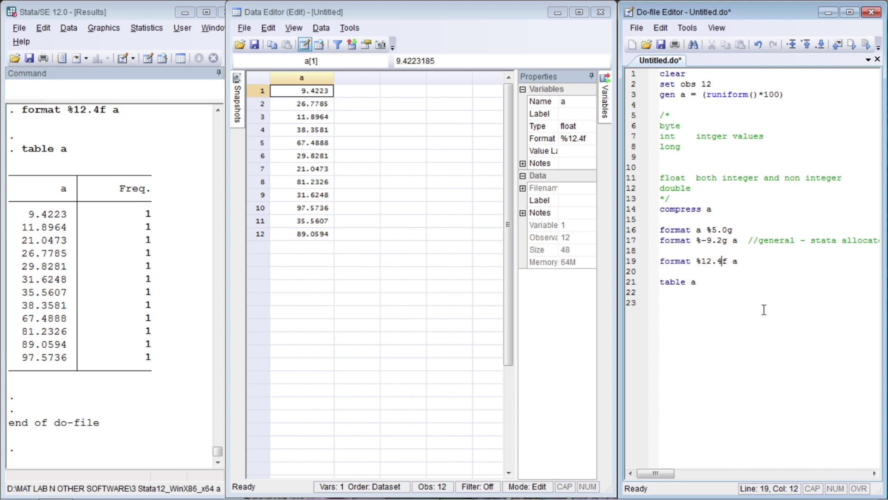
Step: Overwrite the 'table a' line with 'set dp'
{"action": "key", "text": "Down"}
{"action": "key", "text": "Down"}
{"action": "key", "text": "shift+Home"}
{"action": "type", "text": "set dp"}
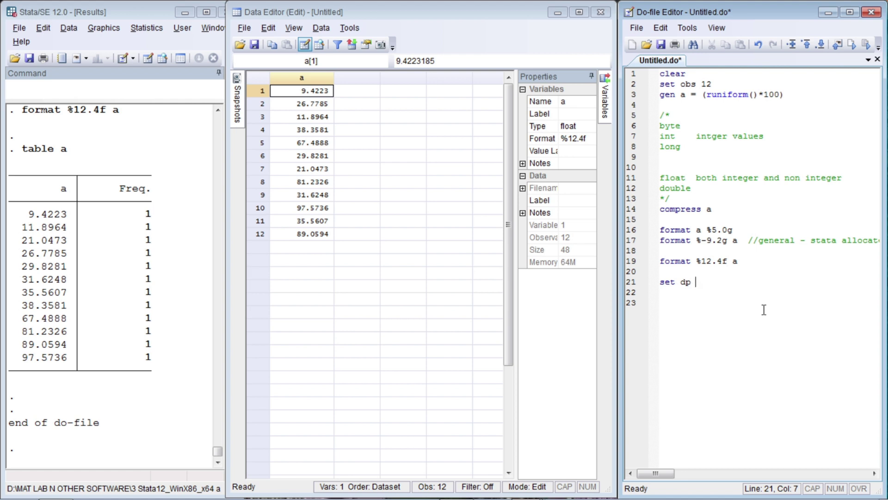
Step: Complete the set dp line as 'comaa', add 'table a' below, and run
{"action": "type", "text": "comaa"}
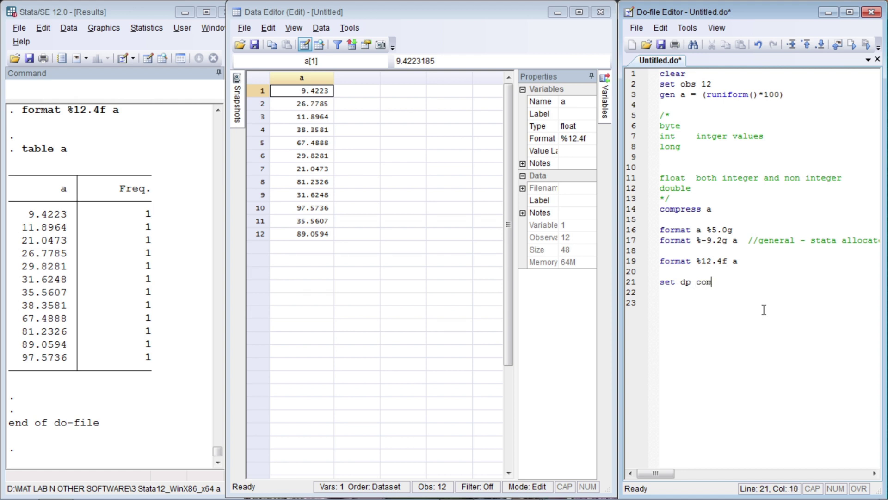
{"action": "key", "text": "Return"}
{"action": "key", "text": "Return"}
{"action": "type", "text": "table a"}
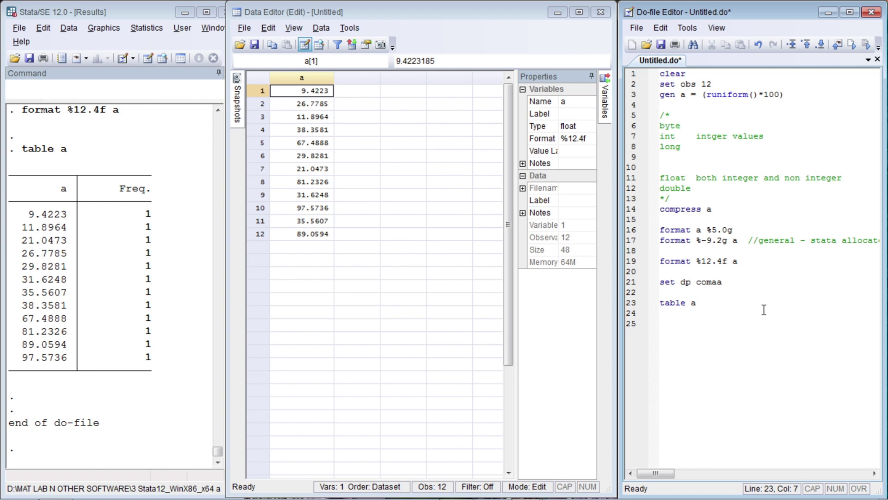
{"action": "key", "text": "ctrl+d"}
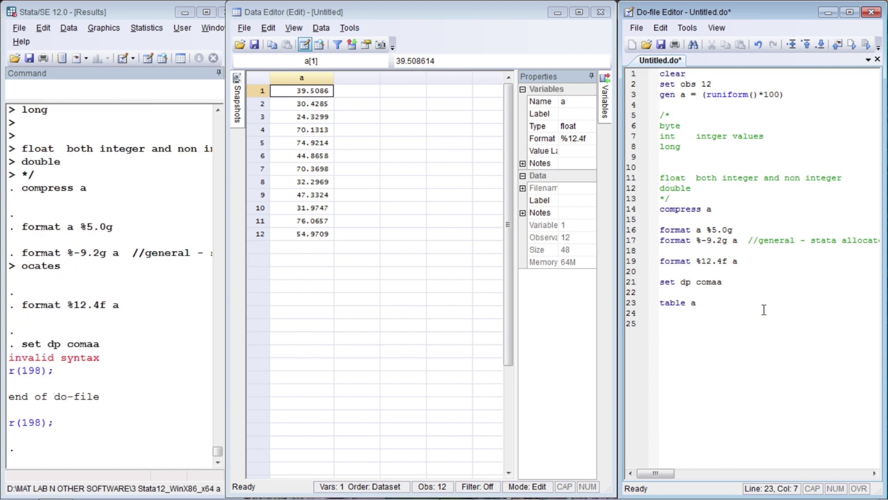
Step: Correct the typo to 'set dp comma' and rerun for comma decimals
{"action": "key", "text": "Left"}
{"action": "key", "text": "Left"}
{"action": "key", "text": "Up"}
{"action": "key", "text": "Up"}
{"action": "key", "text": "End"}
{"action": "key", "text": "BackSpace"}
{"action": "key", "text": "BackSpace"}
{"action": "type", "text": "ma"}
{"action": "key", "text": "ctrl+d"}
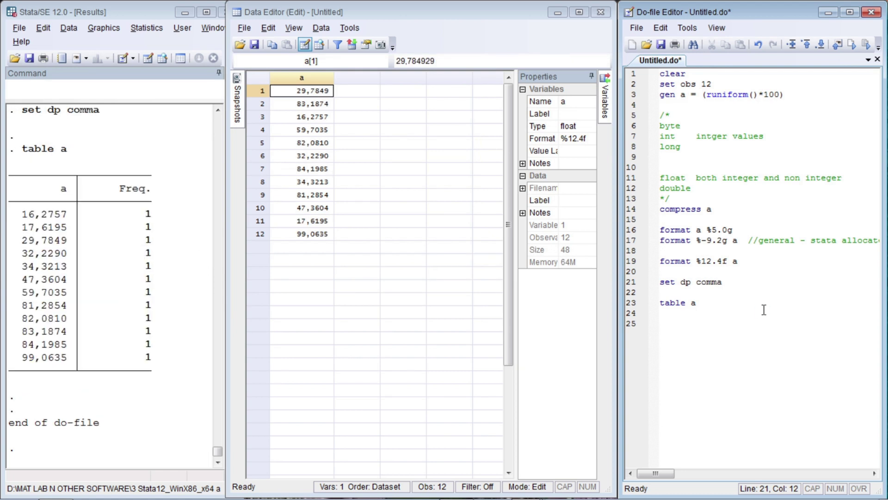
Step: Change the line to 'set dp period //' and rerun for period decimals
{"action": "key", "text": "Down"}
{"action": "key", "text": "Up"}
{"action": "type", "text": "//"}
{"action": "key", "text": "Left"}
{"action": "key", "text": "Left"}
{"action": "key", "text": "Left"}
{"action": "key", "text": "Left"}
{"action": "key", "text": "shift+Left"}
{"action": "key", "text": "shift+Left"}
{"action": "key", "text": "shift+Left"}
{"action": "key", "text": "shift+Left"}
{"action": "key", "text": "shift+Left"}
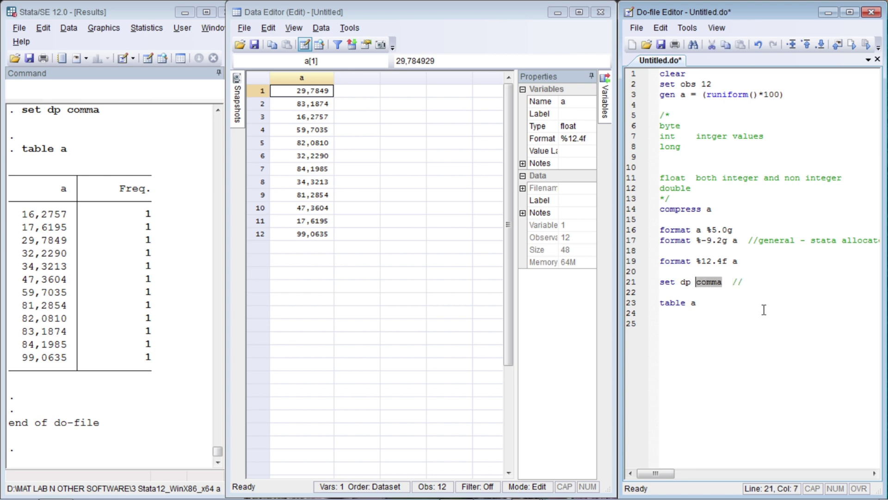
{"action": "type", "text": "period"}
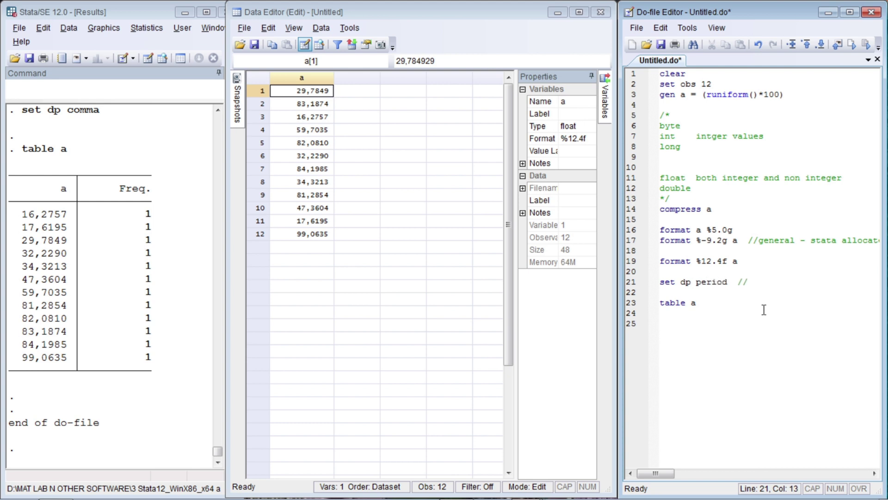
{"action": "key", "text": "ctrl+d"}
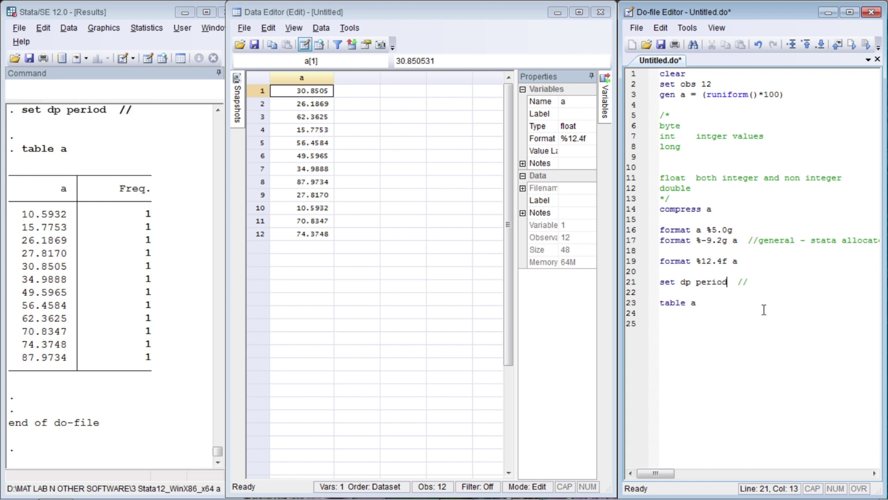
{"action": "key", "text": "Up"}
{"action": "key", "text": "Up"}
{"action": "key", "text": "Up"}
{"action": "key", "text": "Up"}
{"action": "key", "text": "End"}
{"action": "key", "text": "Down"}
{"action": "key", "text": "Down"}
{"action": "key", "text": "End"}
{"action": "key", "text": "Left"}
{"action": "key", "text": "Left"}
{"action": "key", "text": "Left"}
{"action": "key", "text": "Left"}
{"action": "key", "text": "Left"}
{"action": "key", "text": "Left"}
{"action": "key", "text": "Left"}
Step: Display a left-aligned with %-12.4f, then revert to %12.4f, running each
{"action": "type", "text": "-"}
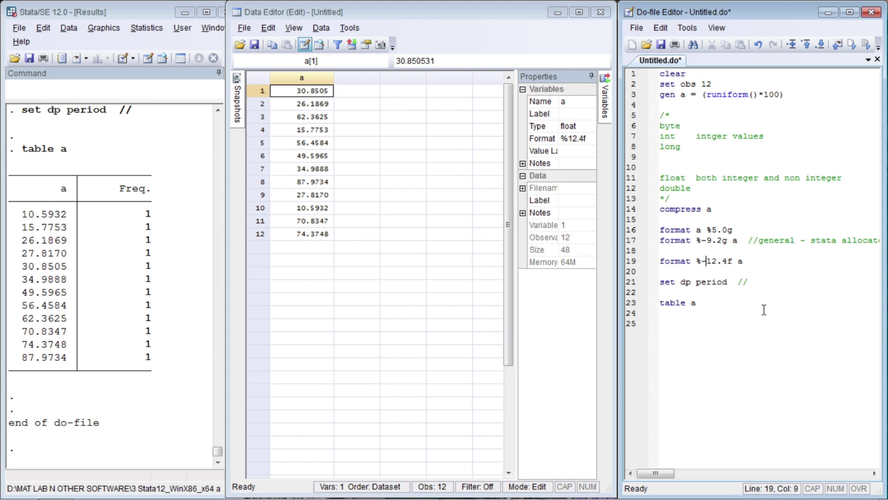
{"action": "key", "text": "ctrl+d"}
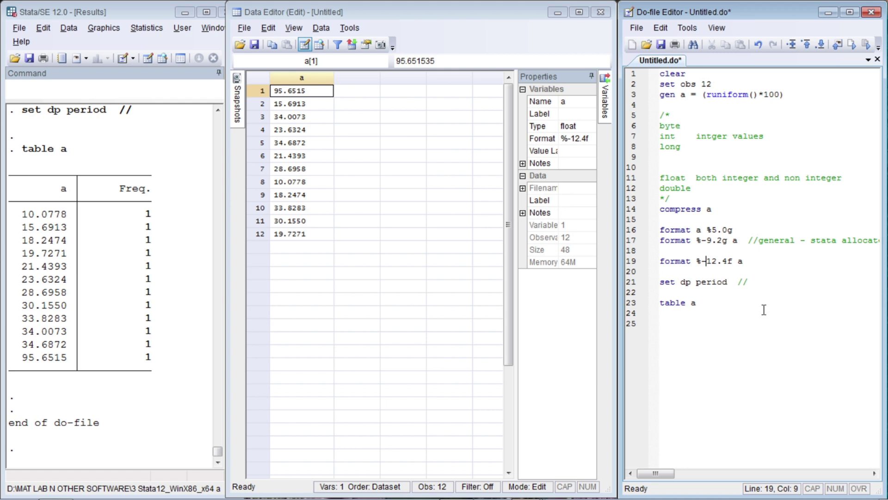
{"action": "key", "text": "BackSpace"}
{"action": "key", "text": "ctrl+d"}
Step: Show a in scientific notation with %12.4e, then remove the e
{"action": "key", "text": "Right"}
{"action": "key", "text": "Right"}
{"action": "key", "text": "Right"}
{"action": "key", "text": "Right"}
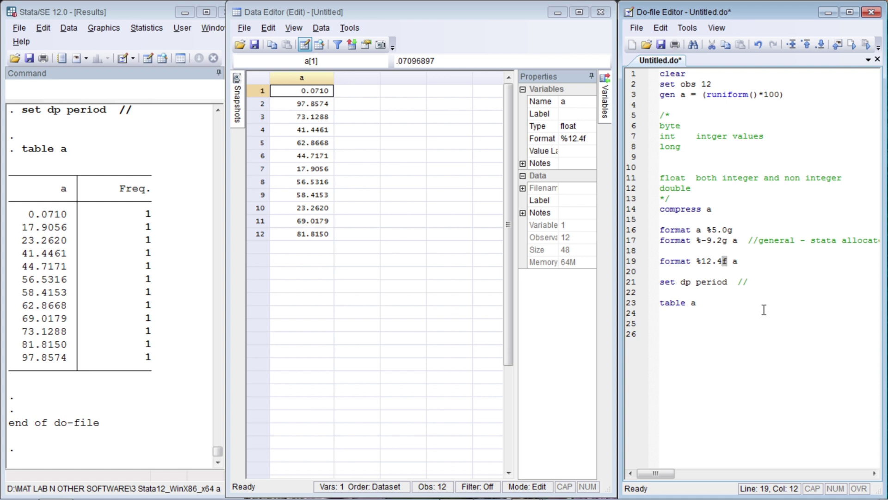
{"action": "type", "text": "e"}
{"action": "key", "text": "ctrl+d"}
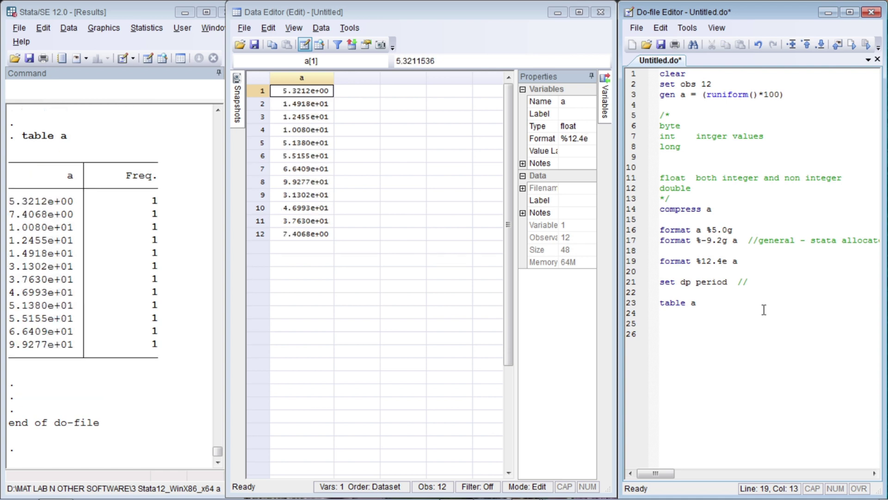
{"action": "key", "text": "BackSpace"}
{"action": "key", "text": "Left"}
{"action": "key", "text": "Left"}
{"action": "key", "text": "Left"}
{"action": "key", "text": "Left"}
{"action": "key", "text": "Left"}
Step: Change the generate multiplier on line 3 from *100 to *10000000
{"action": "key", "text": "Down"}
{"action": "key", "text": "Up"}
{"action": "key", "text": "Up"}
{"action": "key", "text": "Up"}
{"action": "key", "text": "Up"}
{"action": "key", "text": "Up"}
{"action": "key", "text": "Up"}
{"action": "key", "text": "Up"}
{"action": "key", "text": "Up"}
{"action": "key", "text": "Up"}
{"action": "key", "text": "Up"}
{"action": "key", "text": "Up"}
{"action": "key", "text": "Up"}
{"action": "key", "text": "Up"}
{"action": "key", "text": "Up"}
{"action": "key", "text": "Up"}
{"action": "key", "text": "Up"}
{"action": "key", "text": "Up"}
{"action": "key", "text": "Up"}
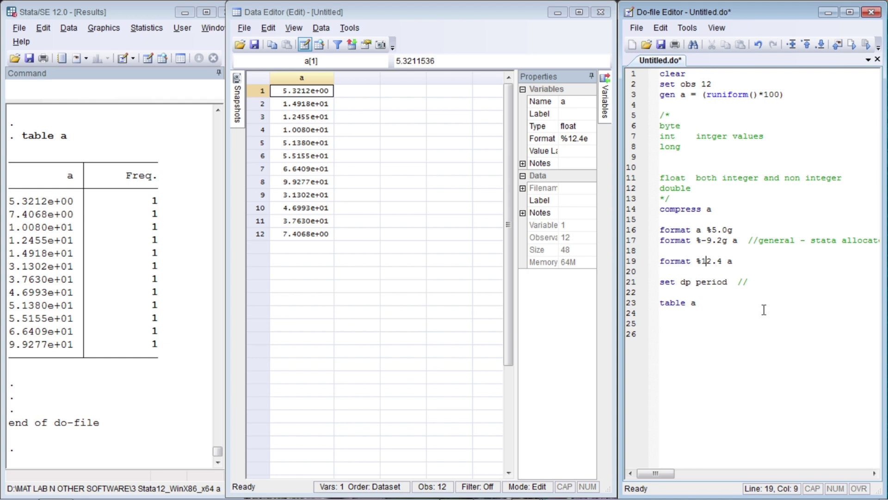
{"action": "key", "text": "Down"}
{"action": "key", "text": "End"}
{"action": "type", "text": "00"}
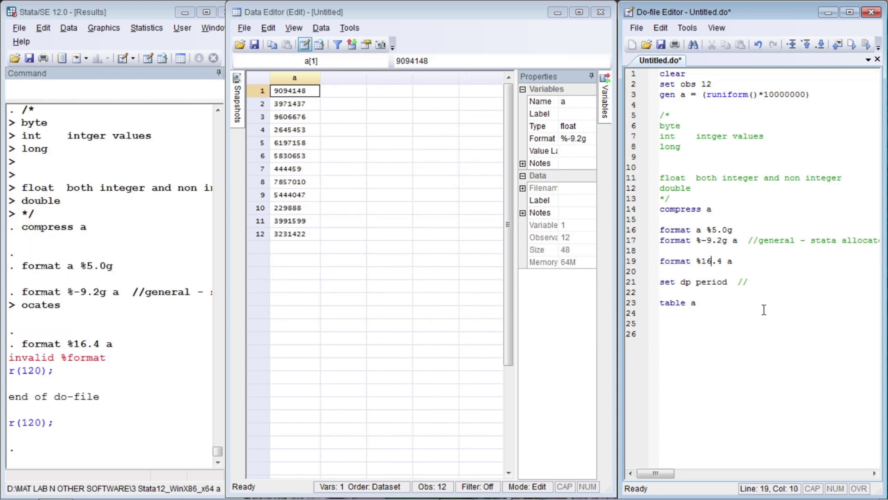
Step: Display a as %16.4g, %16.4f, then %16.4fc, running after each
{"action": "key", "text": "Right"}
{"action": "key", "text": "Right"}
{"action": "type", "text": "g"}
{"action": "key", "text": "ctrl+d"}
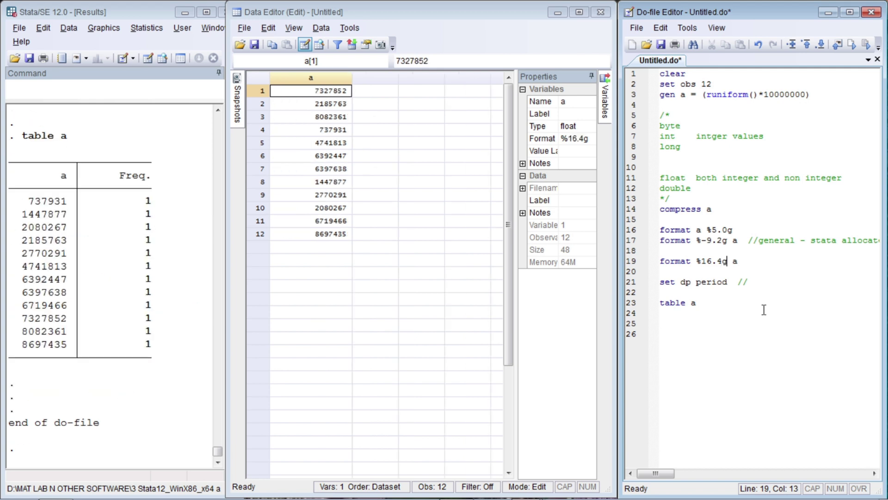
{"action": "key", "text": "BackSpace"}
{"action": "type", "text": "f"}
{"action": "key", "text": "ctrl+d"}
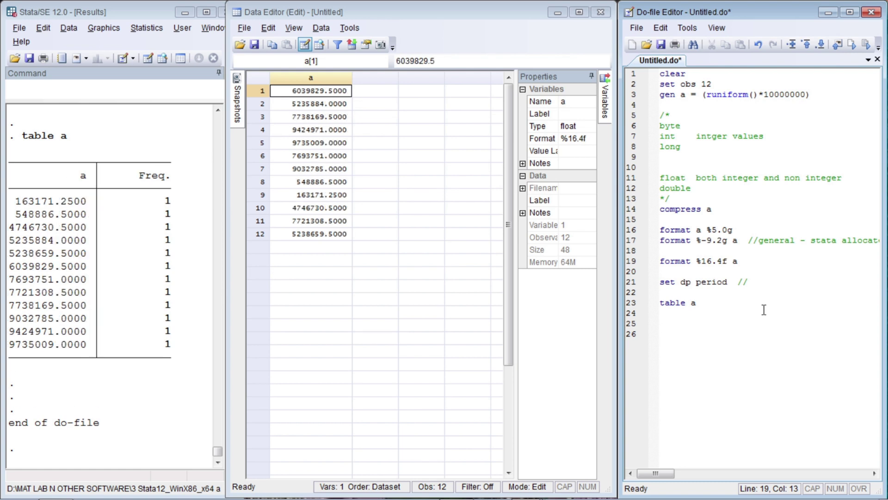
{"action": "type", "text": "c"}
{"action": "key", "text": "ctrl+d"}
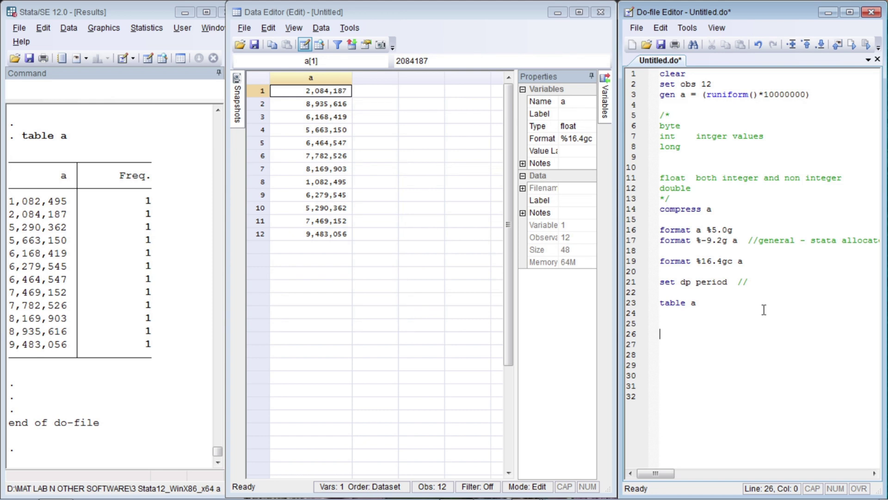
Step: Add 'drop a', 'set obs 12' and 'gen a = "this"', run, and add a blank line
{"action": "type", "text": "drop a"}
{"action": "key", "text": "Return"}
{"action": "type", "text": "set obs "}
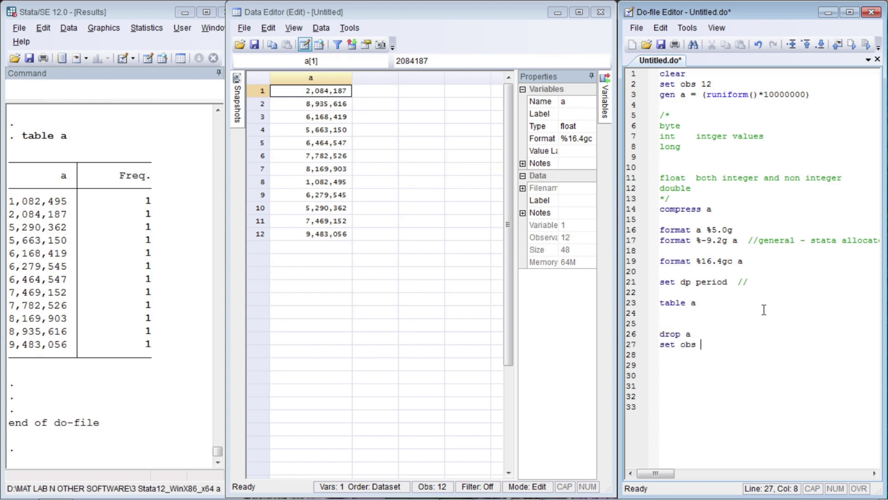
{"action": "type", "text": "12"}
{"action": "key", "text": "Return"}
{"action": "type", "text": "gen a = \"\""}
{"action": "key", "text": "Left"}
{"action": "type", "text": "this"}
{"action": "key", "text": "ctrl+d"}
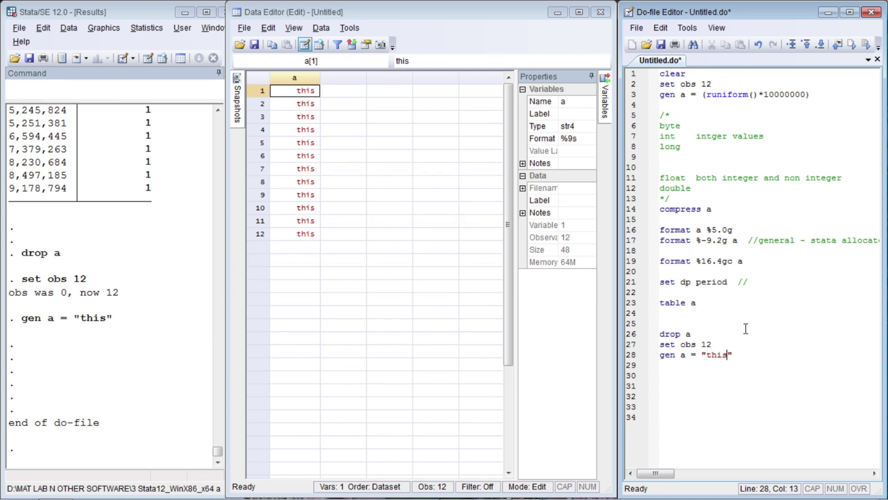
{"action": "key", "text": "End"}
{"action": "key", "text": "Return"}
Step: Add 'format a %4s' and run, then delete it and append 'is me' to the string
{"action": "key", "text": "End"}
{"action": "key", "text": "Return"}
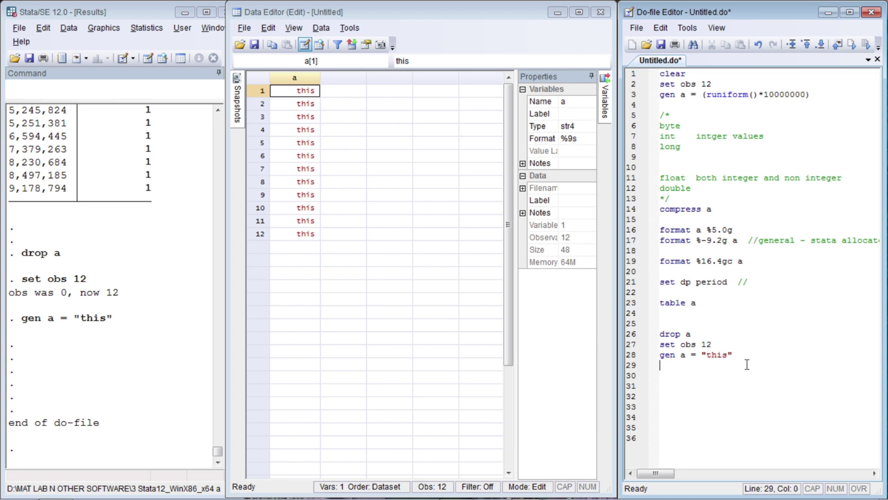
{"action": "type", "text": "format a %"}
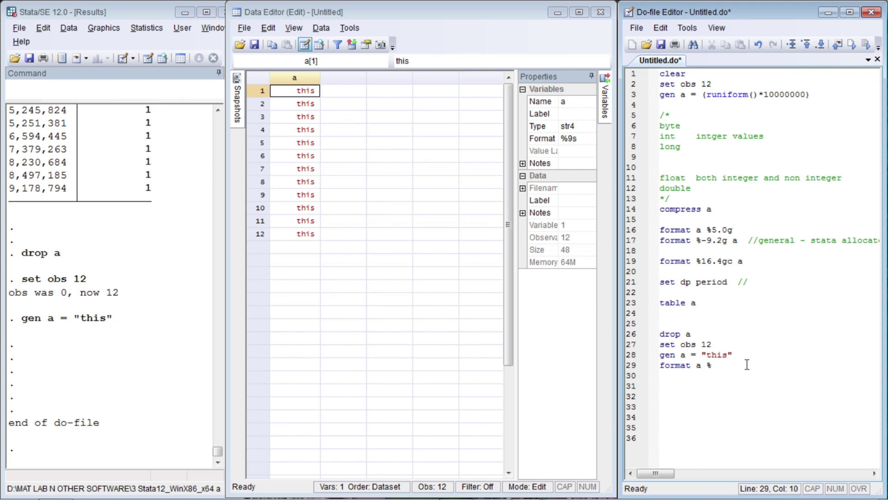
{"action": "type", "text": "4s"}
{"action": "key", "text": "ctrl+d"}
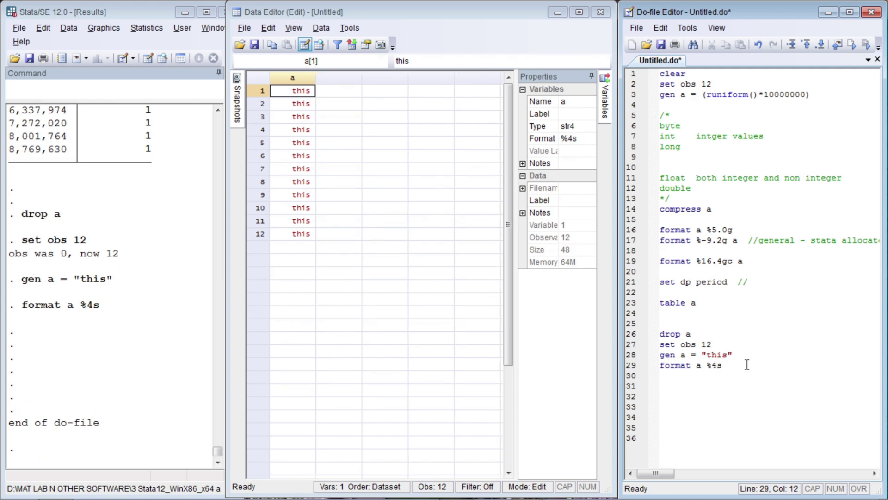
{"action": "key", "text": "BackSpace"}
{"action": "key", "text": "BackSpace"}
{"action": "key", "text": "BackSpace"}
{"action": "key", "text": "BackSpace"}
{"action": "key", "text": "BackSpace"}
{"action": "key", "text": "BackSpace"}
{"action": "key", "text": "BackSpace"}
{"action": "key", "text": "BackSpace"}
{"action": "key", "text": "BackSpace"}
{"action": "key", "text": "BackSpace"}
{"action": "key", "text": "BackSpace"}
{"action": "key", "text": "BackSpace"}
{"action": "key", "text": "BackSpace"}
{"action": "type", "text": "is me"}
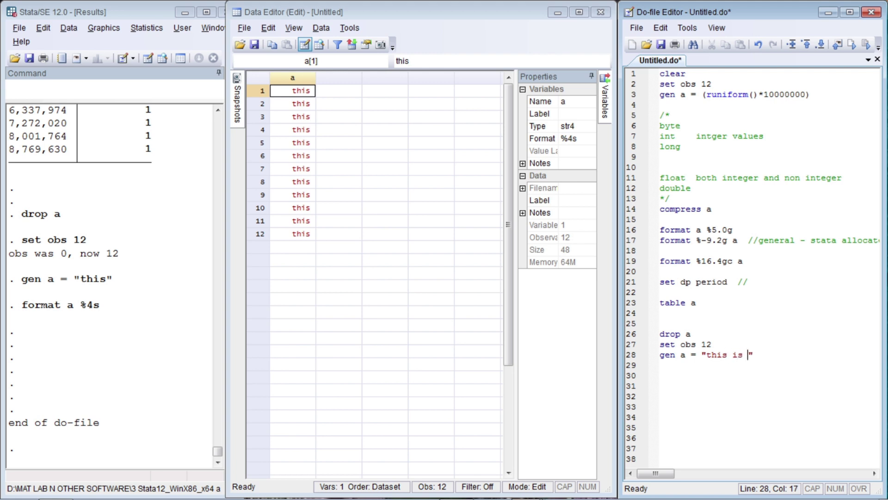
Step: Rerun so all 12 rows of a hold "this is me" as str10, and inspect the text
{"action": "key", "text": "ctrl+d"}
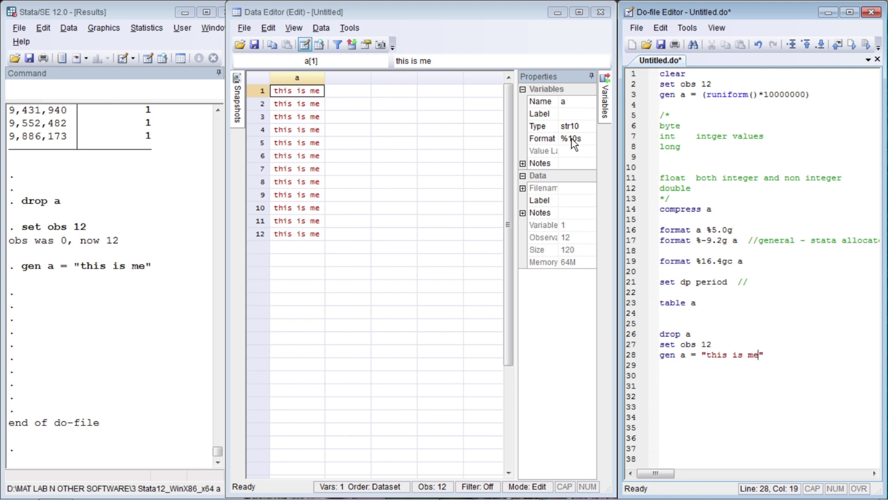
{"action": "left_click", "coordinate": [707, 355]}
{"action": "key", "text": "shift+Right"}
{"action": "key", "text": "shift+Right"}
{"action": "key", "text": "shift+Right"}
{"action": "key", "text": "shift+Right"}
{"action": "key", "text": "shift+Right"}
{"action": "key", "text": "shift+Right"}
{"action": "key", "text": "shift+Right"}
{"action": "key", "text": "shift+Right"}
{"action": "key", "text": "shift+Right"}
{"action": "key", "text": "shift+Right"}
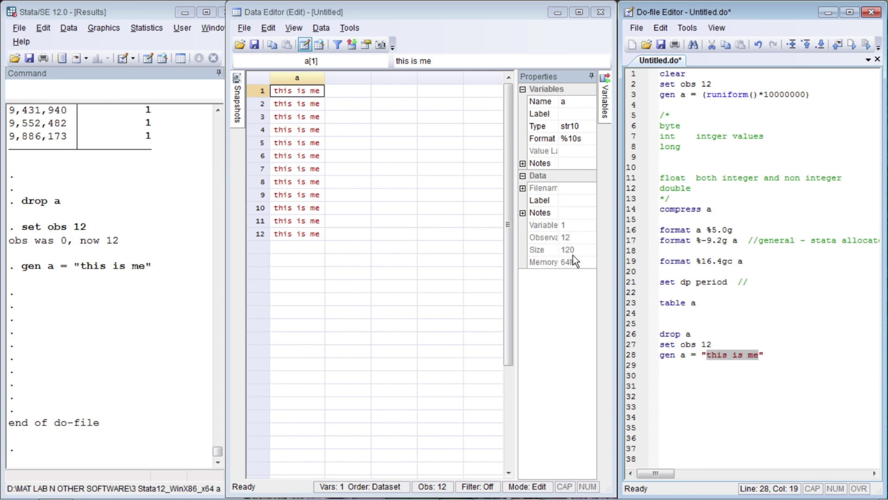
{"action": "left_click", "coordinate": [685, 385]}
{"action": "key", "text": "Up"}
{"action": "key", "text": "Up"}
{"action": "key", "text": "Up"}
{"action": "key", "text": "Up"}
{"action": "key", "text": "Up"}
{"action": "key", "text": "Up"}
{"action": "key", "text": "Up"}
{"action": "key", "text": "Up"}
{"action": "key", "text": "Up"}
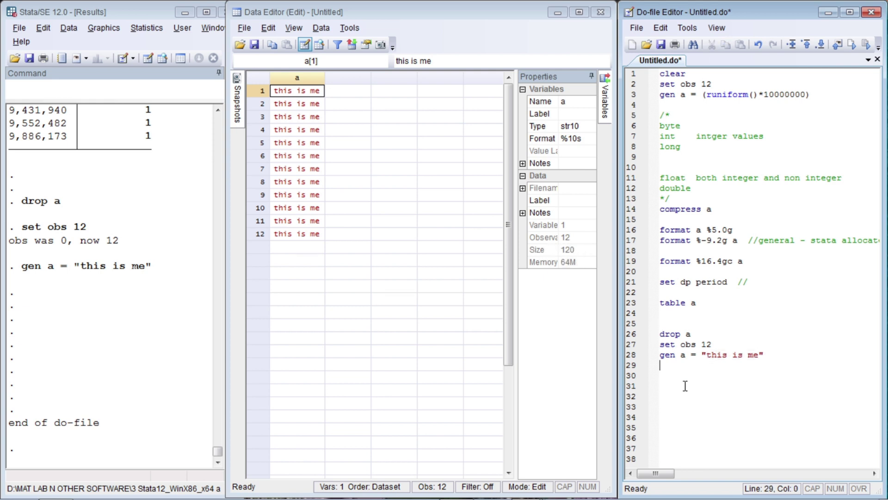
Step: Make line 28 'gen str4 a = "this is me"' and run, truncating the text
{"action": "key", "text": "Up"}
{"action": "key", "text": "Up"}
{"action": "key", "text": "Up"}
{"action": "key", "text": "Up"}
{"action": "key", "text": "Up"}
{"action": "key", "text": "Up"}
{"action": "key", "text": "Up"}
{"action": "key", "text": "Up"}
{"action": "key", "text": "Up"}
{"action": "key", "text": "Up"}
{"action": "key", "text": "Up"}
{"action": "key", "text": "Up"}
{"action": "key", "text": "Up"}
{"action": "key", "text": "Up"}
{"action": "key", "text": "Up"}
{"action": "key", "text": "Up"}
{"action": "key", "text": "Up"}
{"action": "key", "text": "Up"}
{"action": "key", "text": "Down"}
{"action": "key", "text": "Down"}
{"action": "key", "text": "Down"}
{"action": "key", "text": "Down"}
{"action": "key", "text": "Down"}
{"action": "key", "text": "Down"}
{"action": "key", "text": "Down"}
{"action": "key", "text": "Down"}
{"action": "key", "text": "Down"}
{"action": "key", "text": "Down"}
{"action": "key", "text": "Down"}
{"action": "key", "text": "Down"}
{"action": "key", "text": "Down"}
{"action": "key", "text": "Down"}
{"action": "key", "text": "Down"}
{"action": "key", "text": "Down"}
{"action": "key", "text": "Down"}
{"action": "key", "text": "Down"}
{"action": "key", "text": "Down"}
{"action": "key", "text": "Down"}
{"action": "key", "text": "Right"}
{"action": "key", "text": "Right"}
{"action": "key", "text": "Right"}
{"action": "key", "text": "Right"}
{"action": "type", "text": "str 4"}
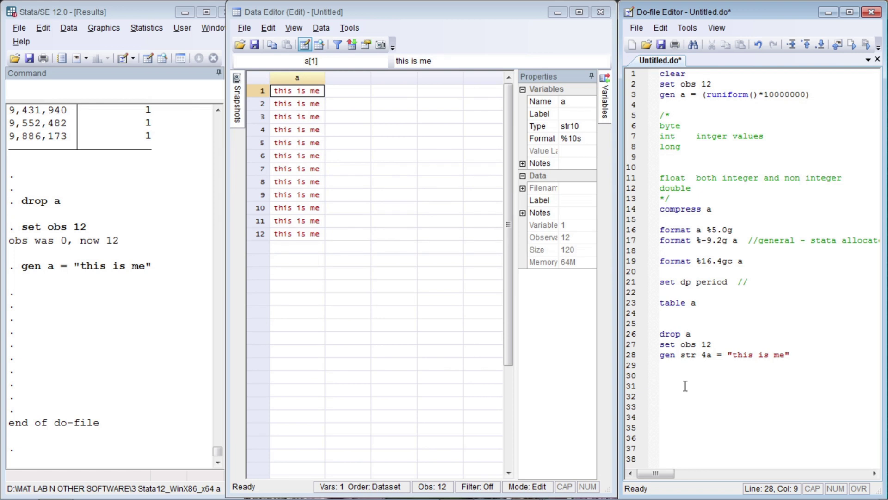
{"action": "key", "text": "Left"}
{"action": "key", "text": "BackSpace"}
{"action": "key", "text": "Right"}
{"action": "key", "text": "Left"}
{"action": "key", "text": "Down"}
{"action": "key", "text": "Up"}
{"action": "key", "text": "ctrl+d"}
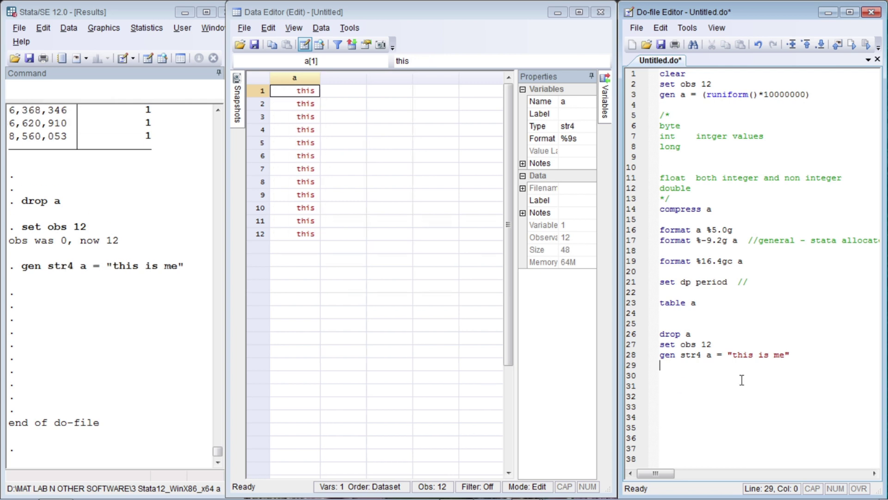
Step: Change the storage type to str5 and rerun
{"action": "key", "text": "Left"}
{"action": "key", "text": "Left"}
{"action": "key", "text": "Left"}
{"action": "key", "text": "Left"}
{"action": "key", "text": "Left"}
{"action": "key", "text": "Left"}
{"action": "key", "text": "Left"}
{"action": "key", "text": "Left"}
{"action": "key", "text": "Left"}
{"action": "key", "text": "Left"}
{"action": "key", "text": "Left"}
{"action": "key", "text": "Left"}
{"action": "key", "text": "Left"}
{"action": "key", "text": "Left"}
{"action": "key", "text": "Left"}
{"action": "key", "text": "Left"}
{"action": "key", "text": "Left"}
{"action": "key", "text": "Left"}
{"action": "key", "text": "shift+Left"}
{"action": "type", "text": "5"}
{"action": "key", "text": "ctrl+d"}
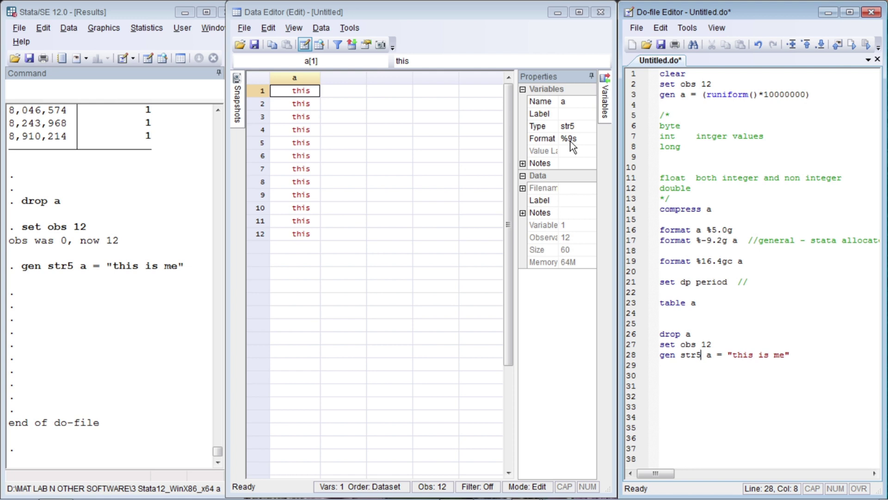
Step: Remove str5 from the gen line on line 28
{"action": "left_click", "coordinate": [709, 379]}
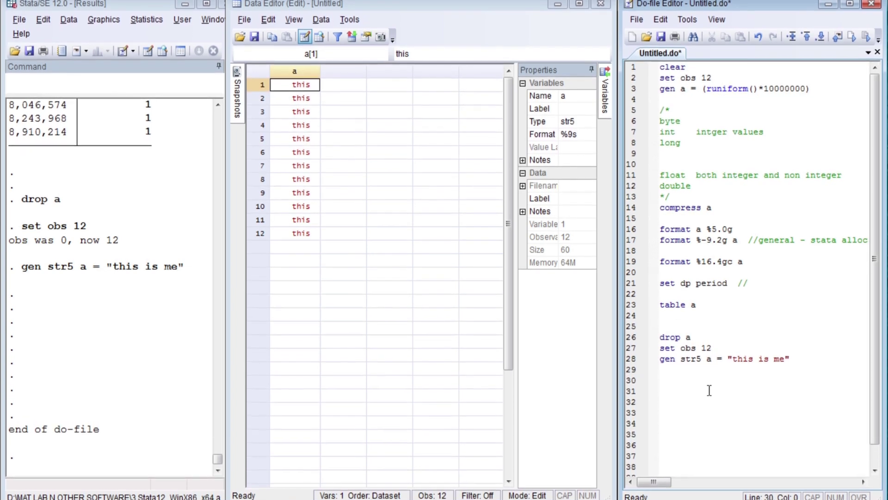
{"action": "key", "text": "Up"}
{"action": "key", "text": "Up"}
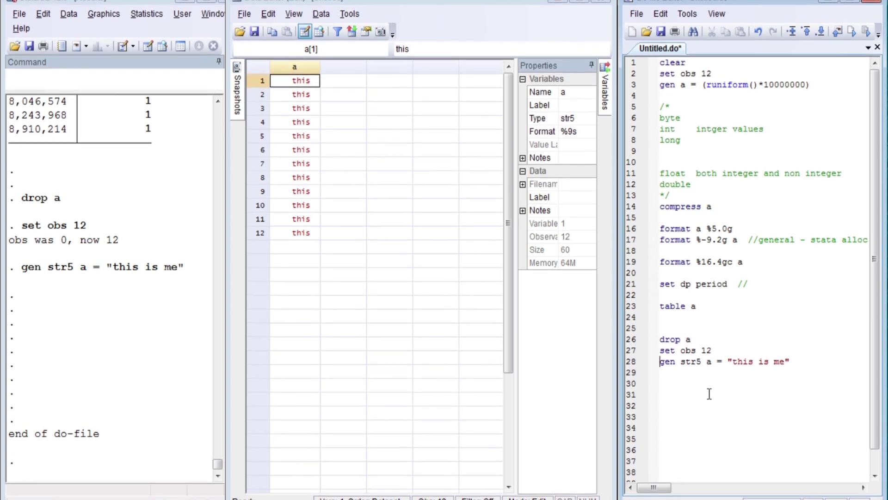
{"action": "key", "text": "Right"}
{"action": "key", "text": "Right"}
{"action": "key", "text": "Right"}
{"action": "key", "text": "Right"}
{"action": "key", "text": "shift+Right"}
{"action": "key", "text": "shift+Right"}
{"action": "key", "text": "shift+Right"}
{"action": "key", "text": "shift+Right"}
{"action": "key", "text": "Delete"}
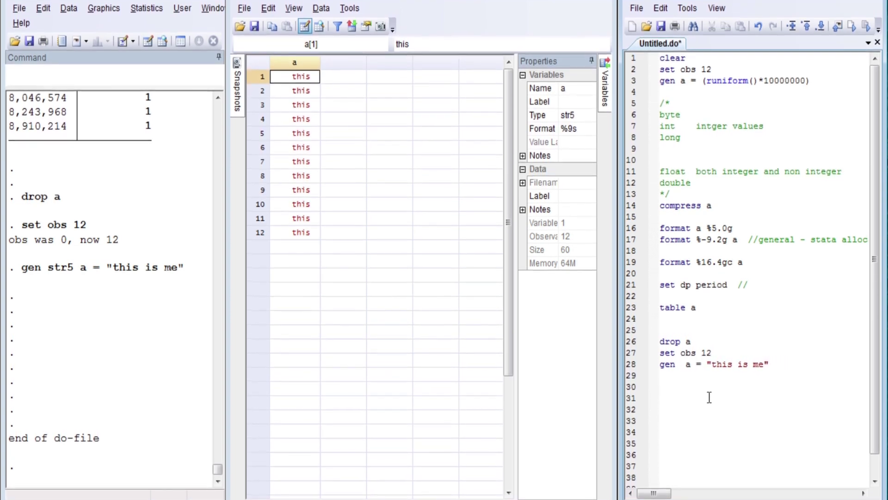
Step: Rerun without a storage type so a is str10 again, then write 'format a %5s' on line 30
{"action": "key", "text": "ctrl+d"}
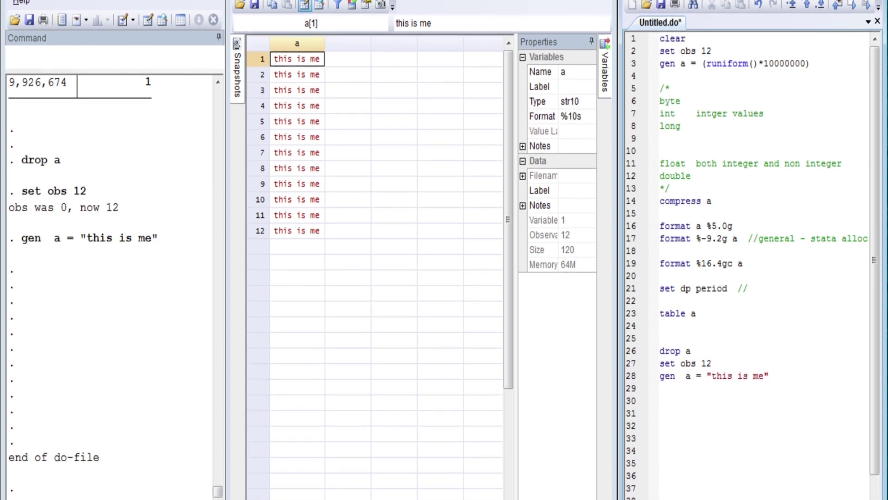
{"action": "key", "text": "Return"}
{"action": "key", "text": "Return"}
{"action": "type", "text": "format a %"}
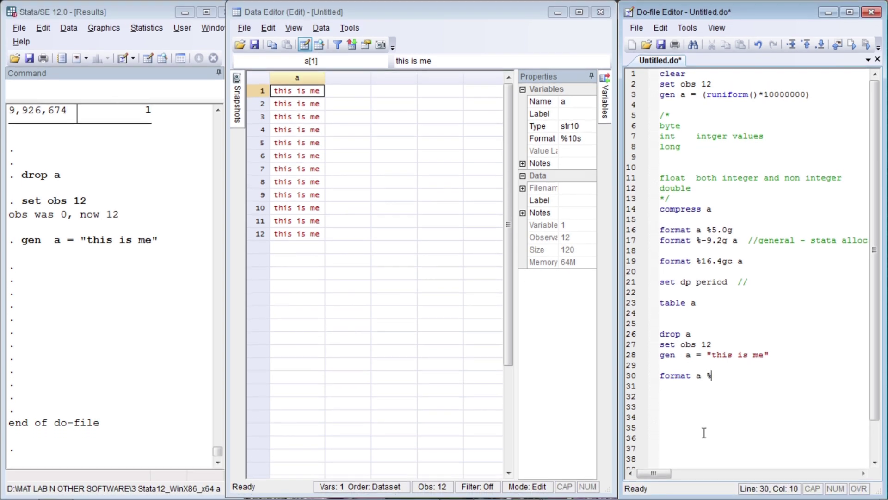
{"action": "type", "text": "5s"}
Step: Run the do-file with format a %5s, then rerun it with width %12s
{"action": "key", "text": "ctrl+d"}
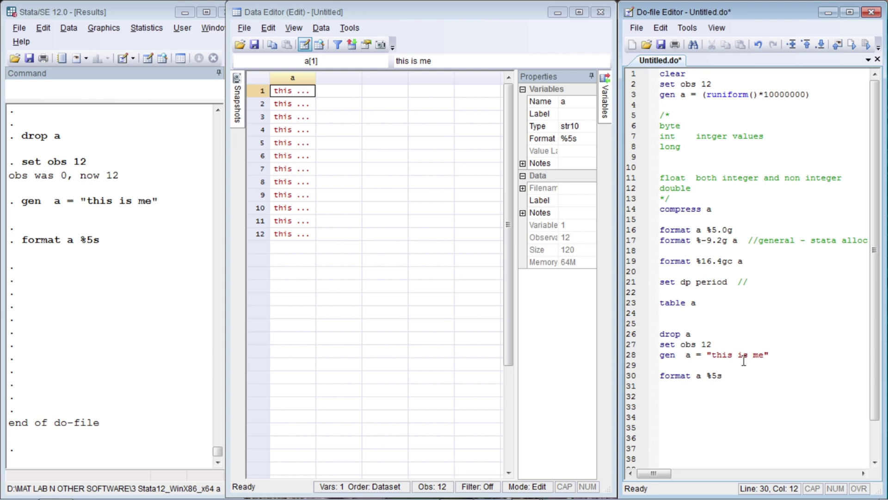
{"action": "key", "text": "Left"}
{"action": "key", "text": "shift+Left"}
{"action": "left_click", "coordinate": [716, 356]}
{"action": "key", "text": "Down"}
{"action": "key", "text": "Down"}
{"action": "key", "text": "End"}
{"action": "key", "text": "Left"}
{"action": "key", "text": "shift+Left"}
{"action": "type", "text": "12"}
{"action": "key", "text": "ctrl+d"}
Step: Widen the display format of a to %15s and rerun the do-file
{"action": "key", "text": "shift+Left"}
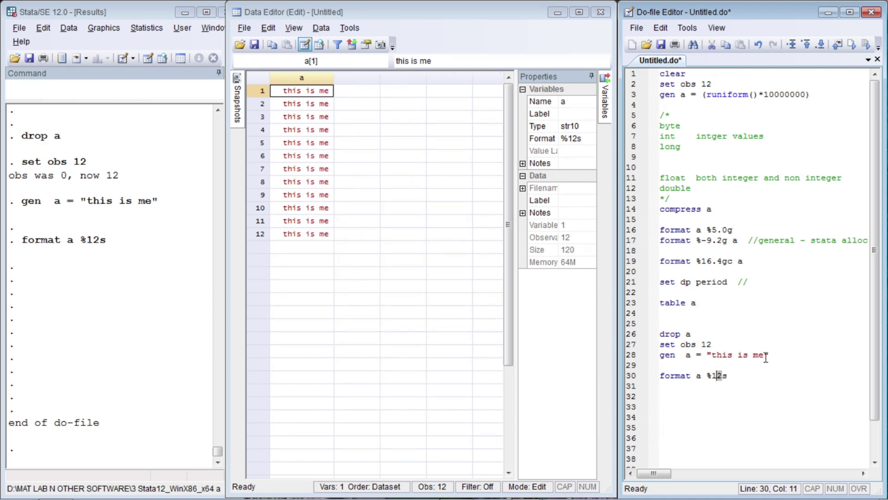
{"action": "key", "text": "shift+Left"}
{"action": "type", "text": "15"}
{"action": "key", "text": "ctrl+d"}
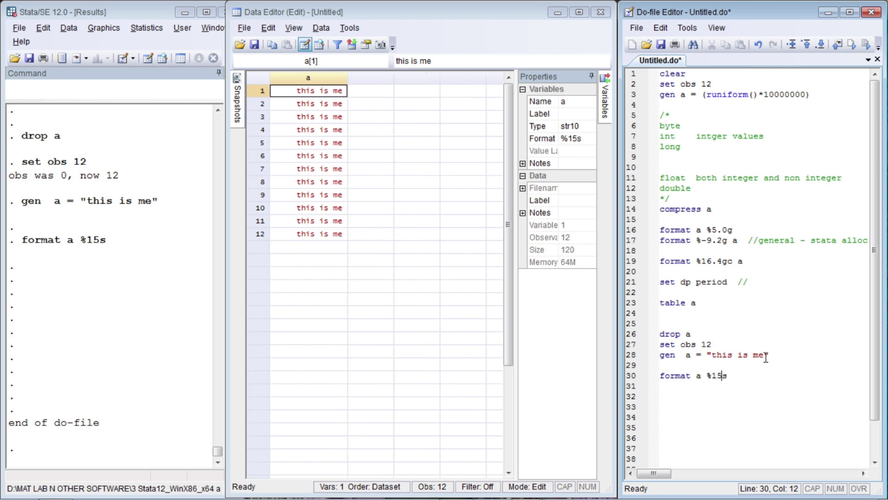
Step: Compare left-aligned %-15s with right-aligned %15s, finishing with %-15s
{"action": "key", "text": "Left"}
{"action": "key", "text": "Left"}
{"action": "type", "text": "-"}
{"action": "key", "text": "ctrl+d"}
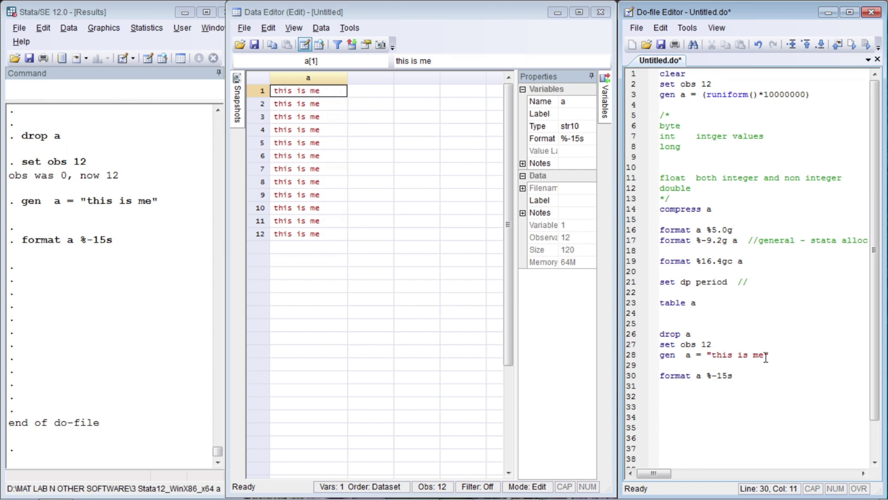
{"action": "key", "text": "BackSpace"}
{"action": "key", "text": "ctrl+d"}
{"action": "type", "text": "-"}
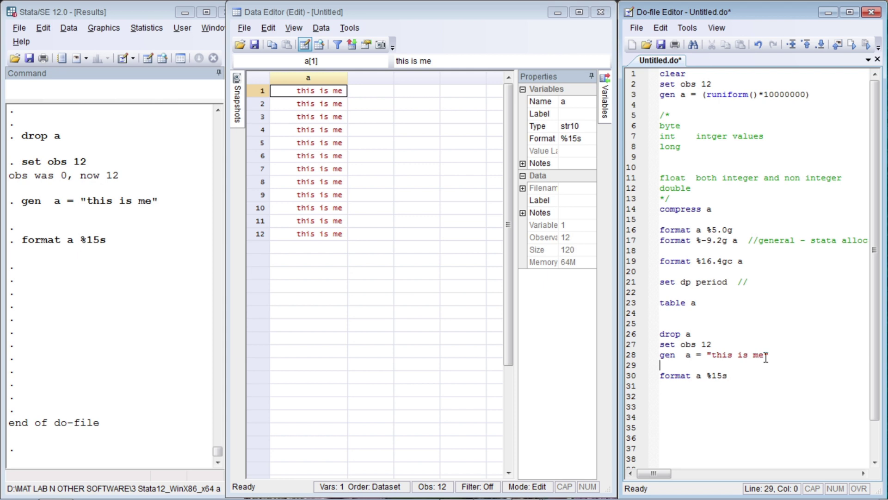
{"action": "key", "text": "ctrl+d"}
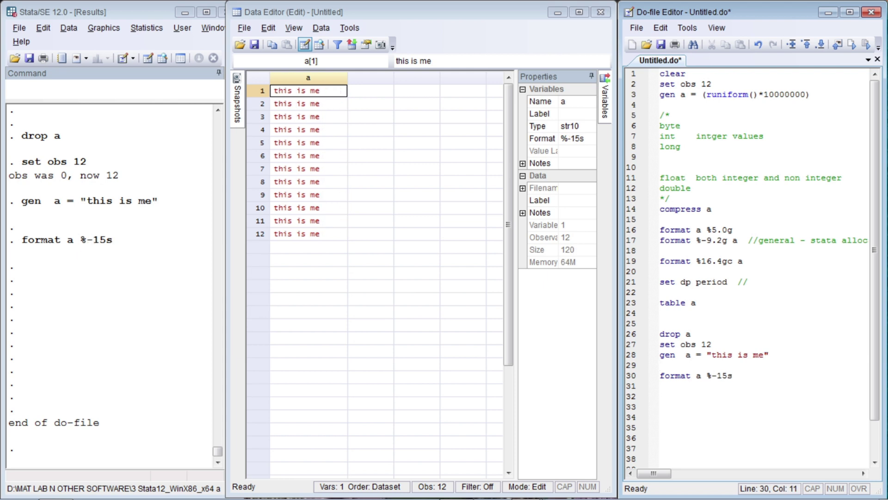